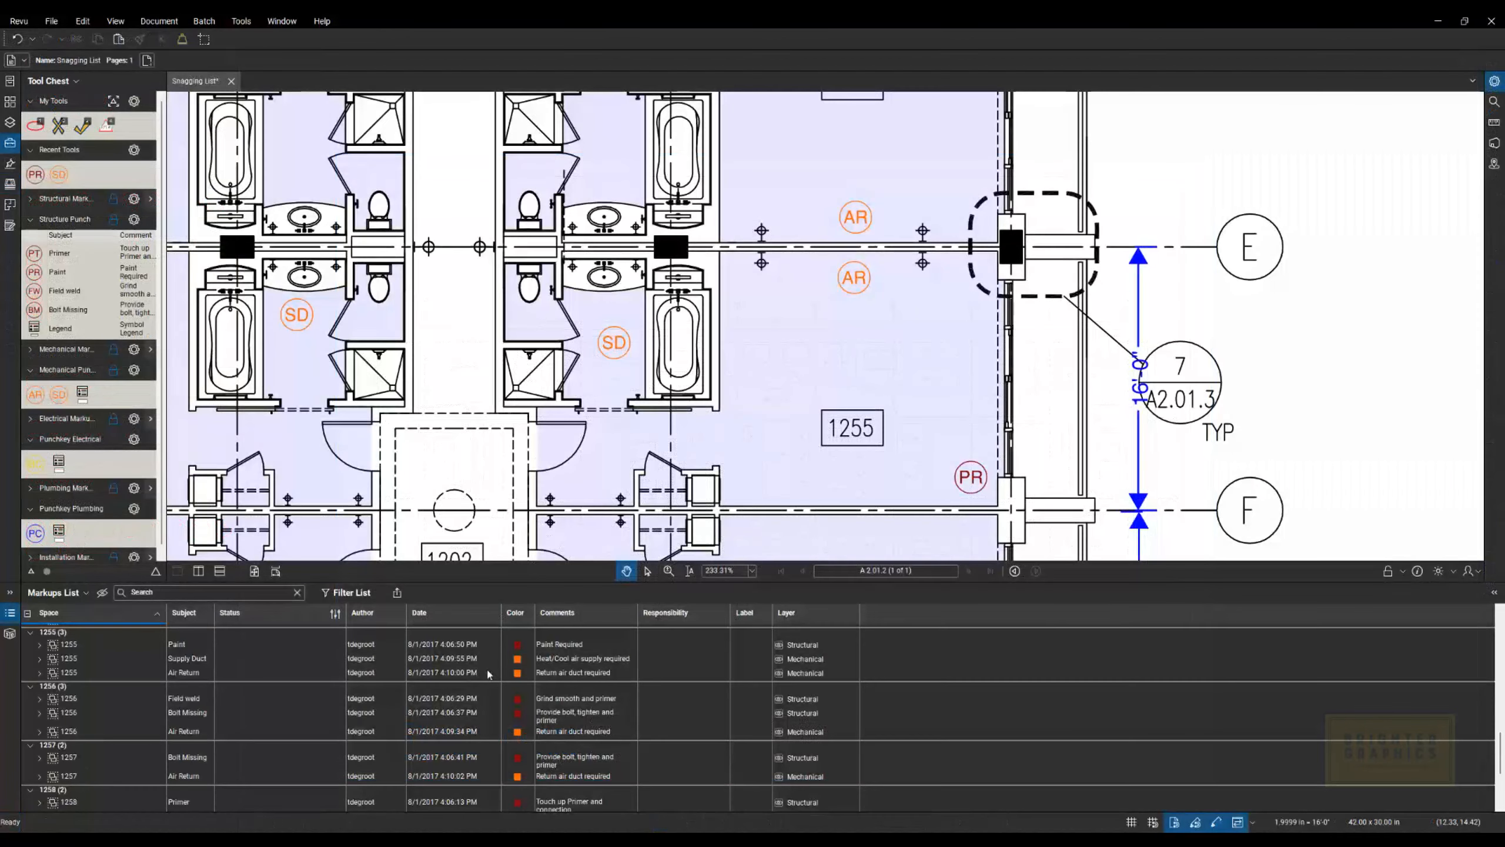
# Hide the Markups List and examine the Structure, Mechanical, Electrical and Plumbing punch legend tables above the floor plan.
pyautogui.doubleClick(545, 581)
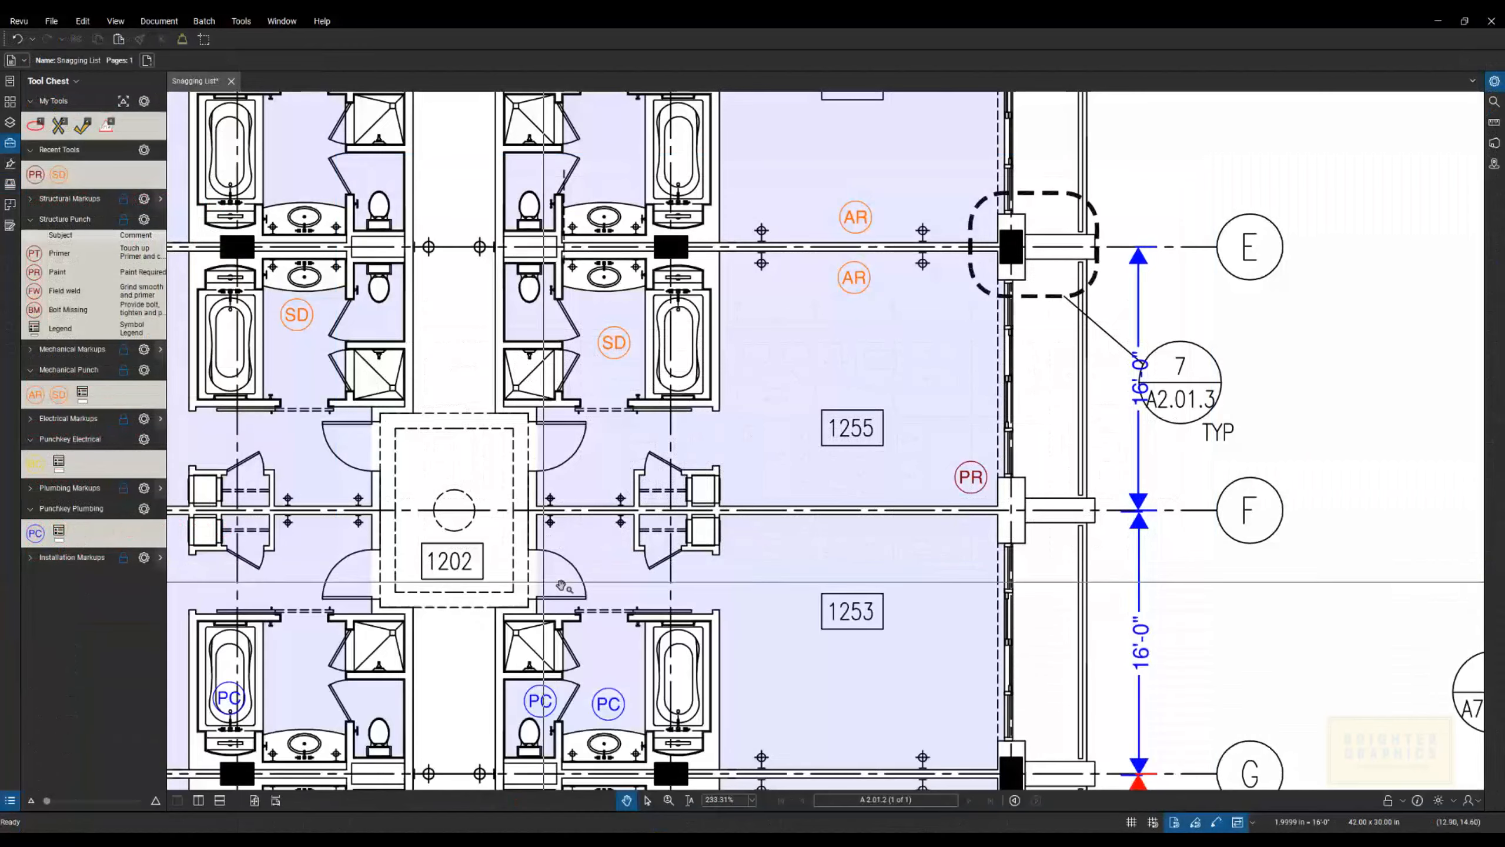
pyautogui.scroll(-1, 580, 592)
pyautogui.scroll(-7, 581, 593)
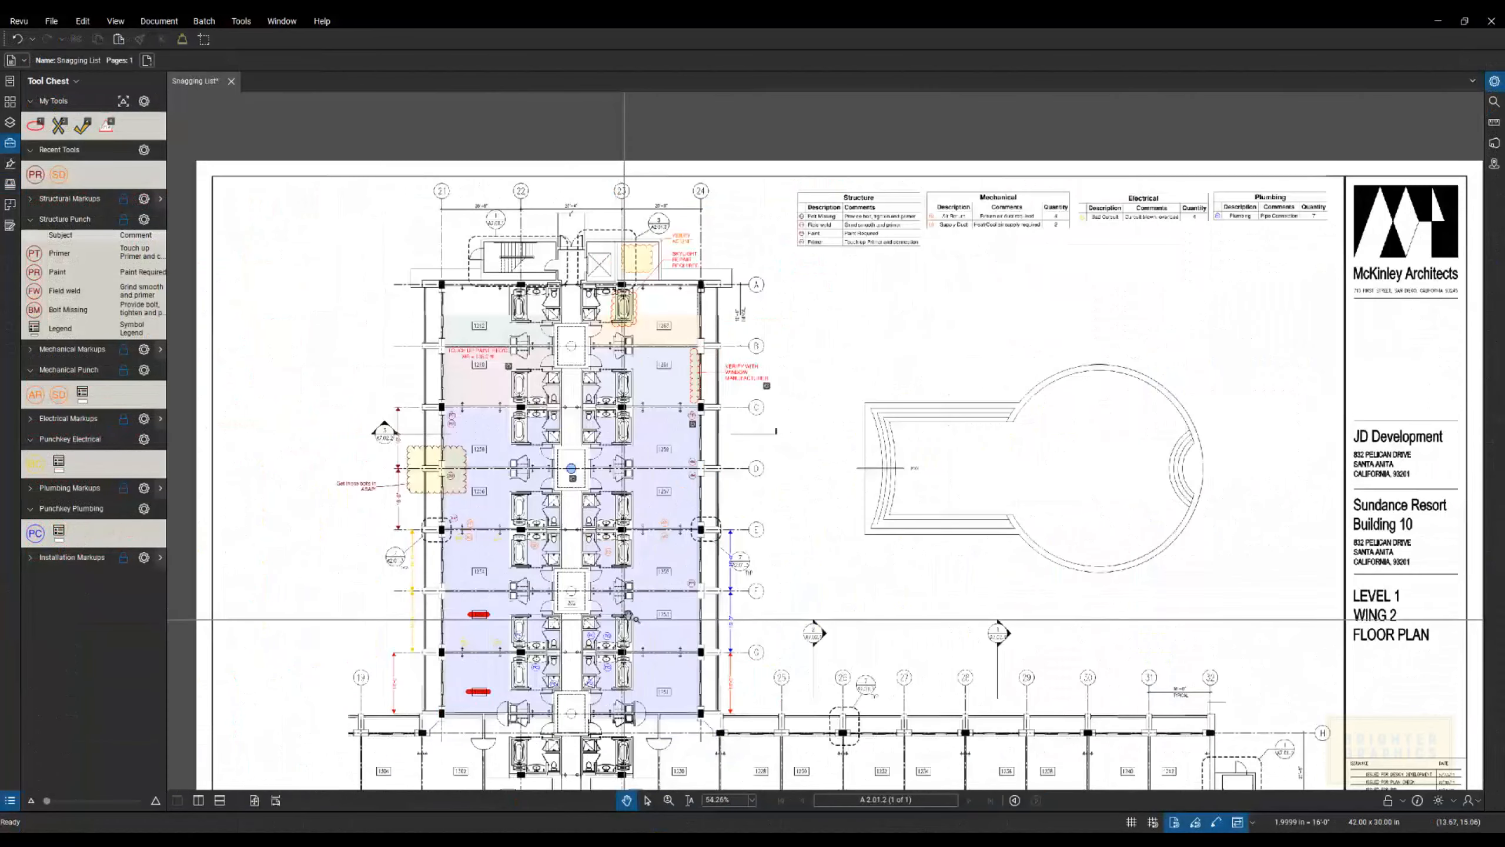
pyautogui.scroll(3, 809, 411)
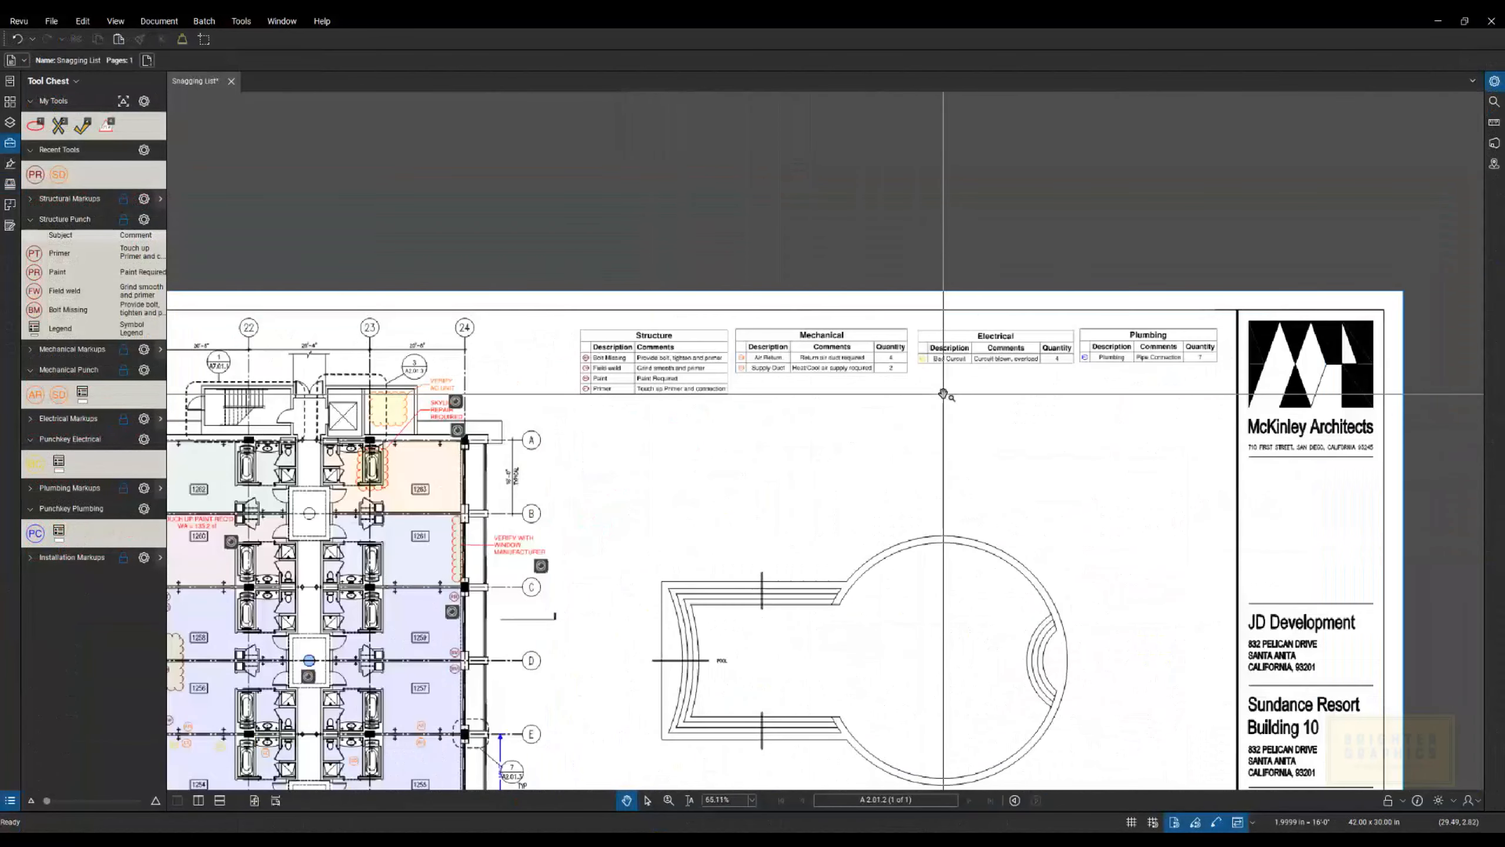
pyautogui.scroll(1, 943, 396)
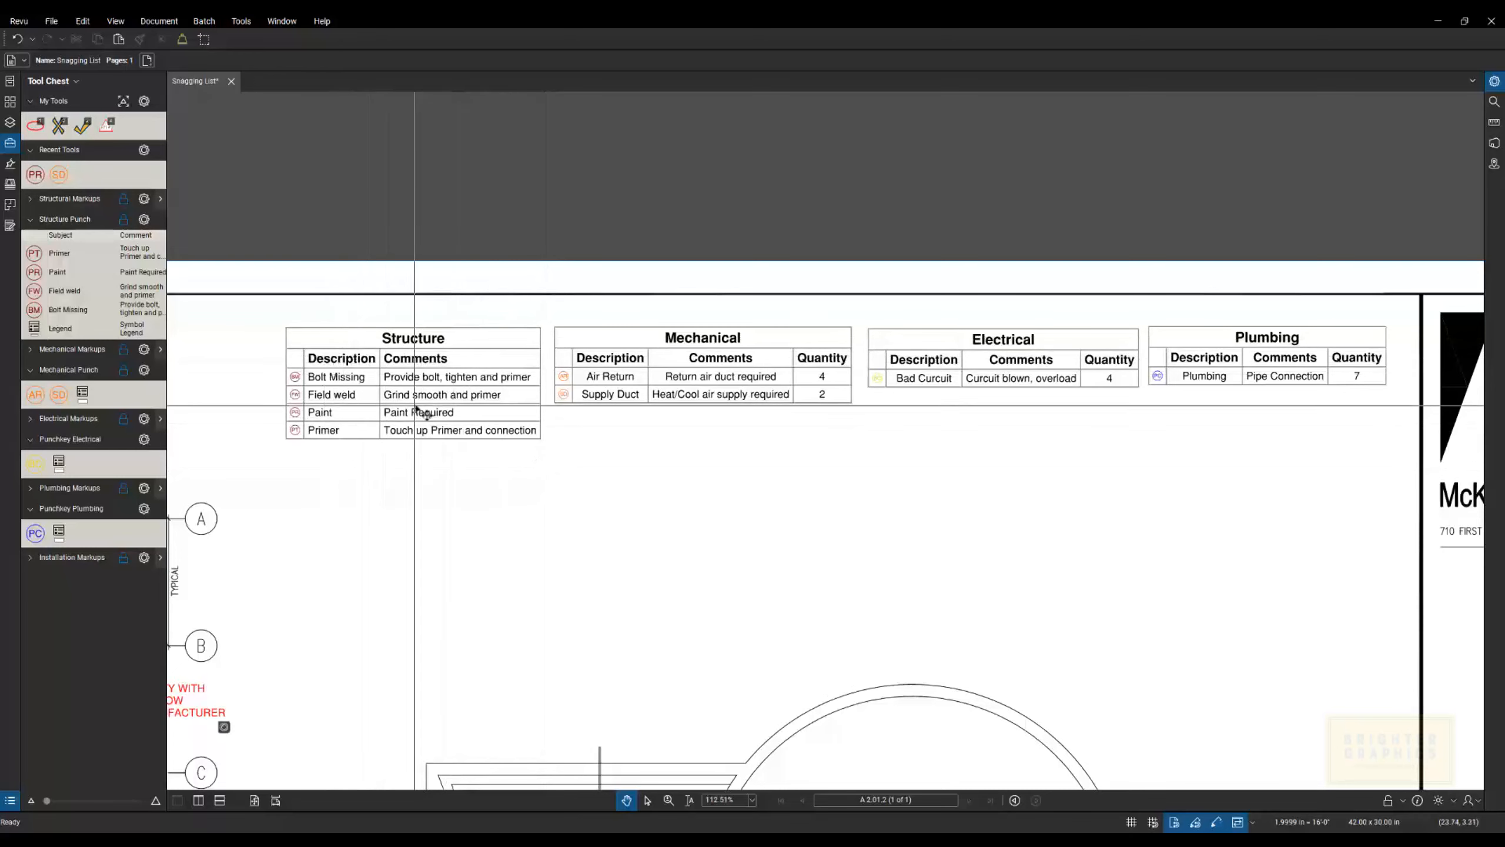
pyautogui.scroll(4, 312, 392)
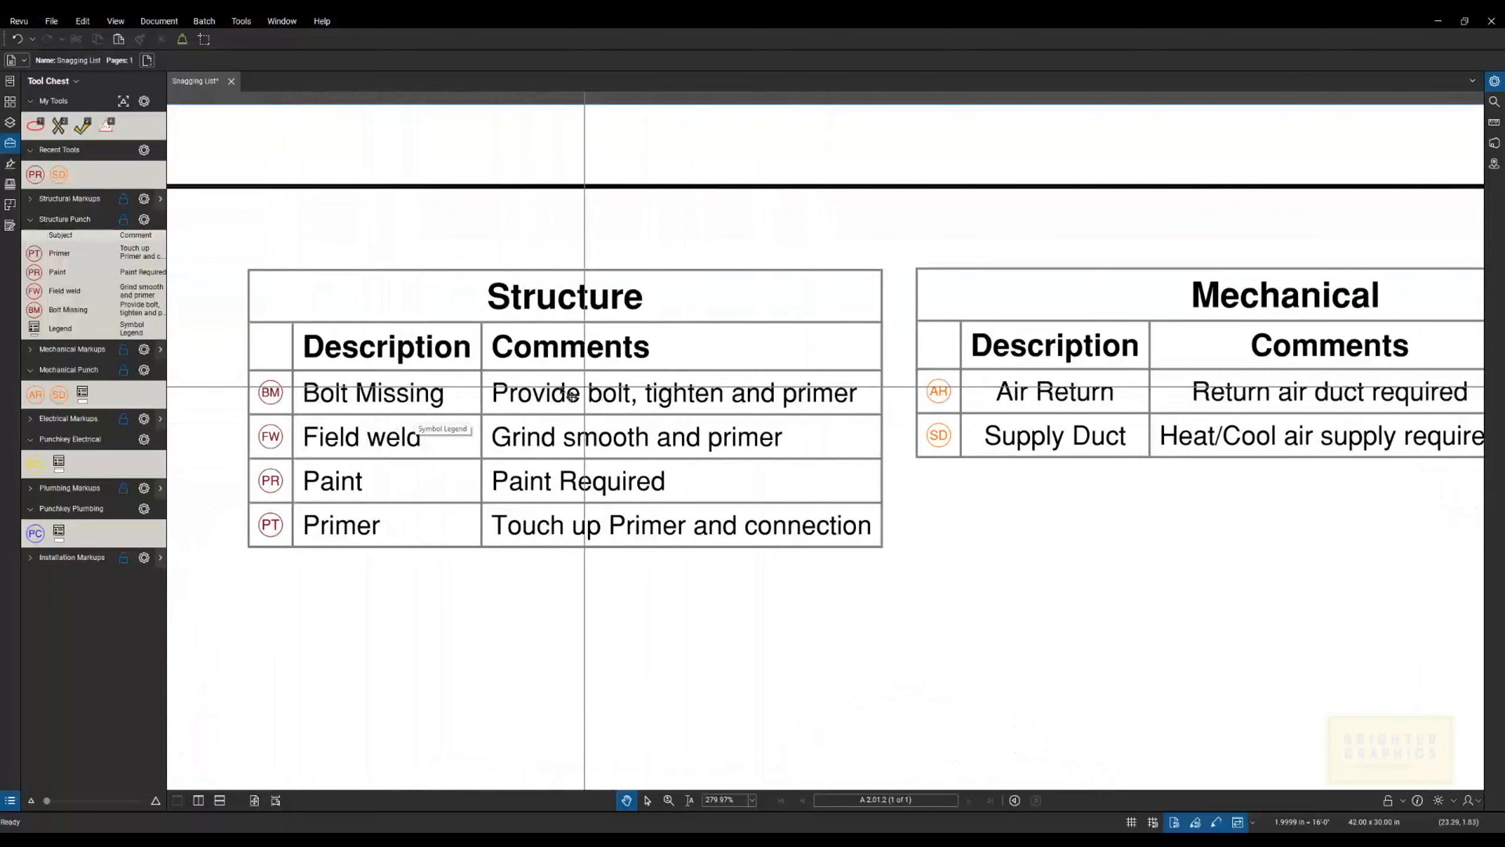
pyautogui.moveTo(1103, 531); pyautogui.dragTo(561, 554)
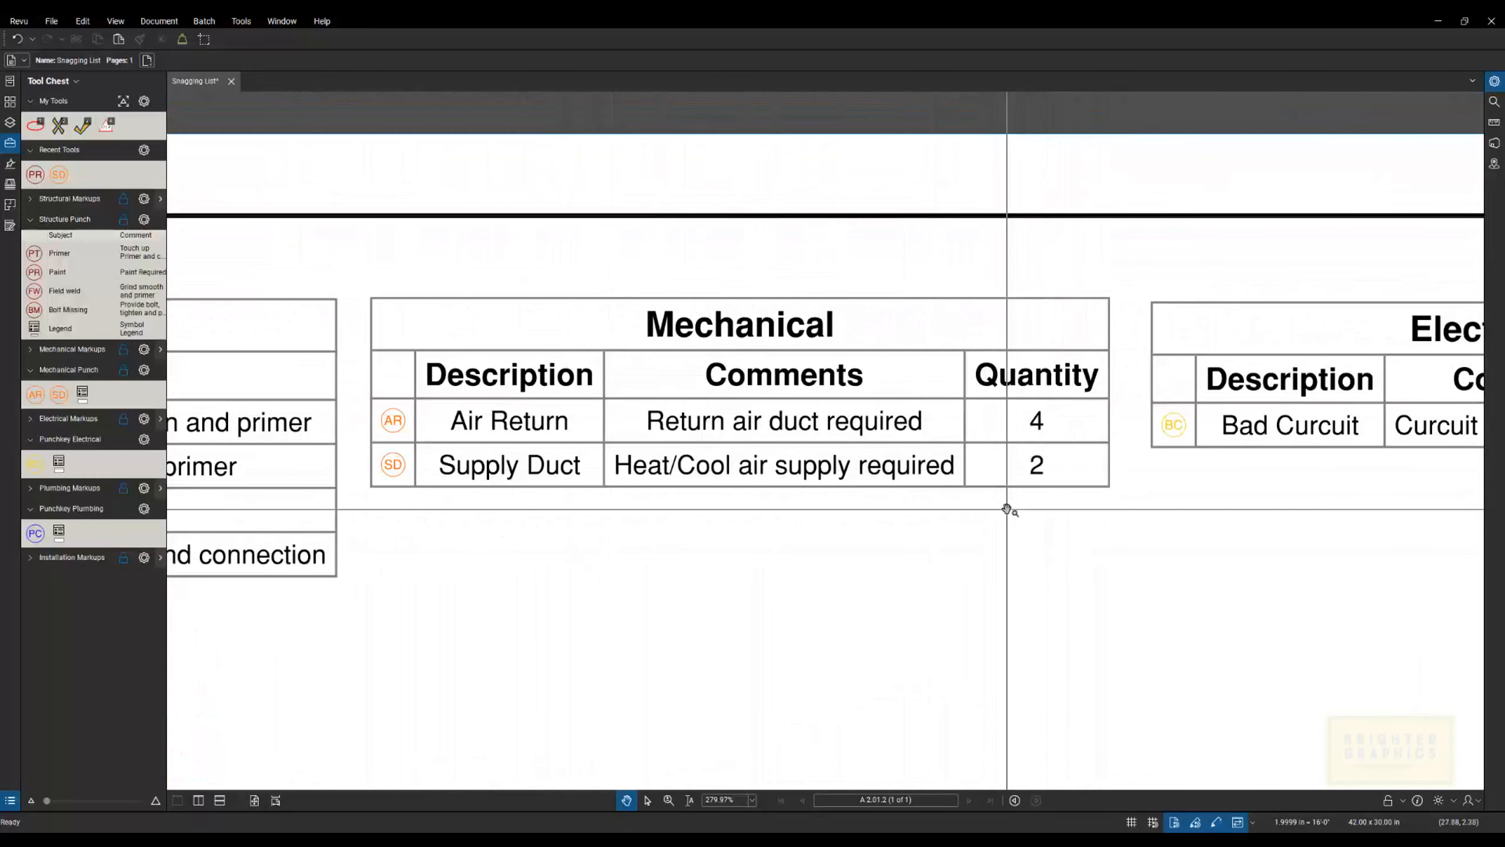
pyautogui.scroll(-2, 1006, 508)
pyautogui.moveTo(1235, 515); pyautogui.dragTo(722, 534)
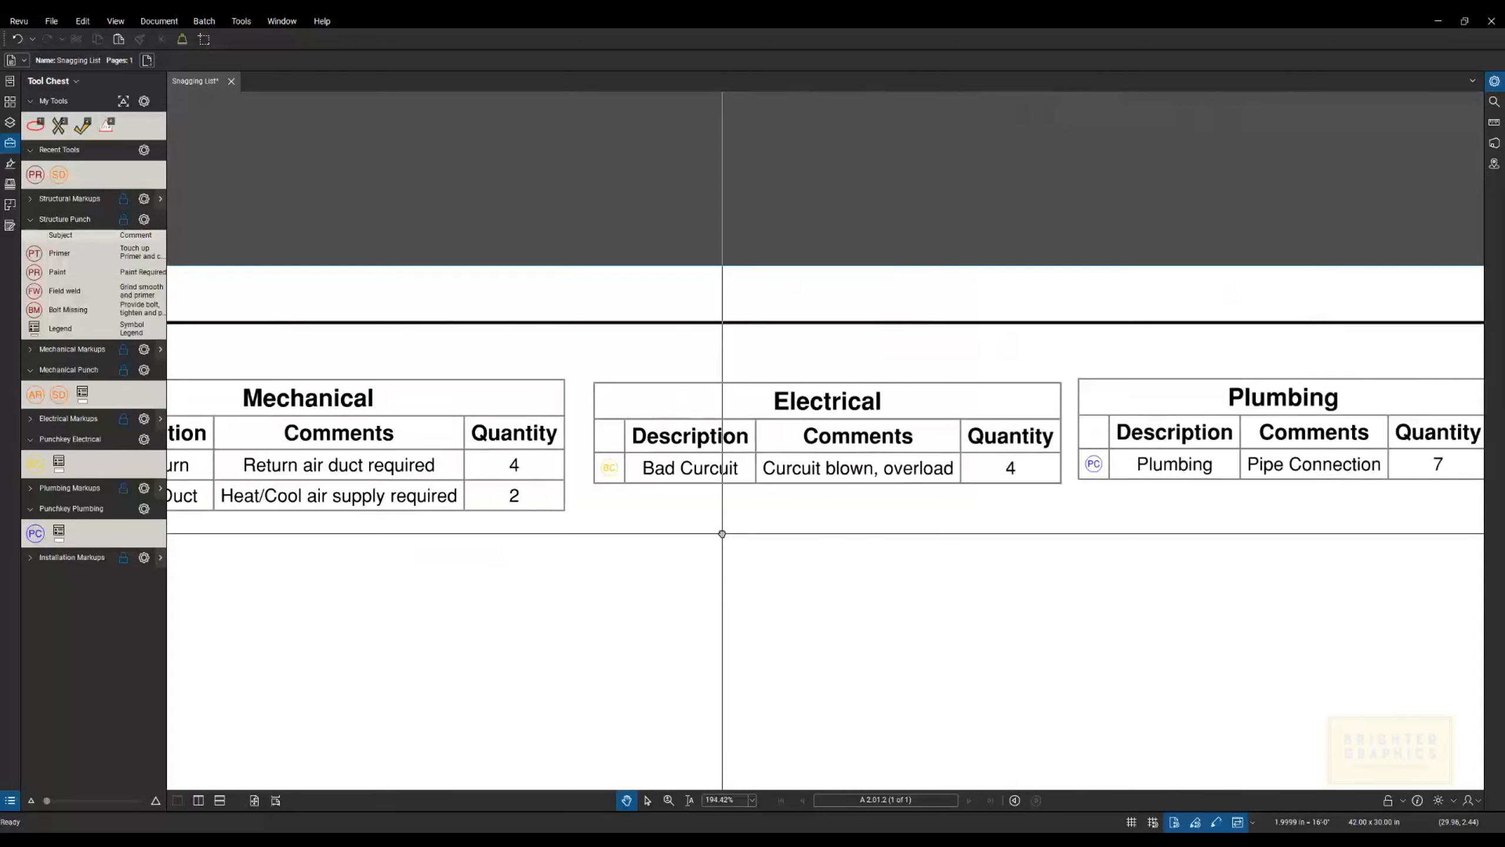
pyautogui.moveTo(975, 513)
pyautogui.mouseDown()
pyautogui.moveTo(726, 512)
pyautogui.moveTo(864, 501)
pyautogui.mouseUp()
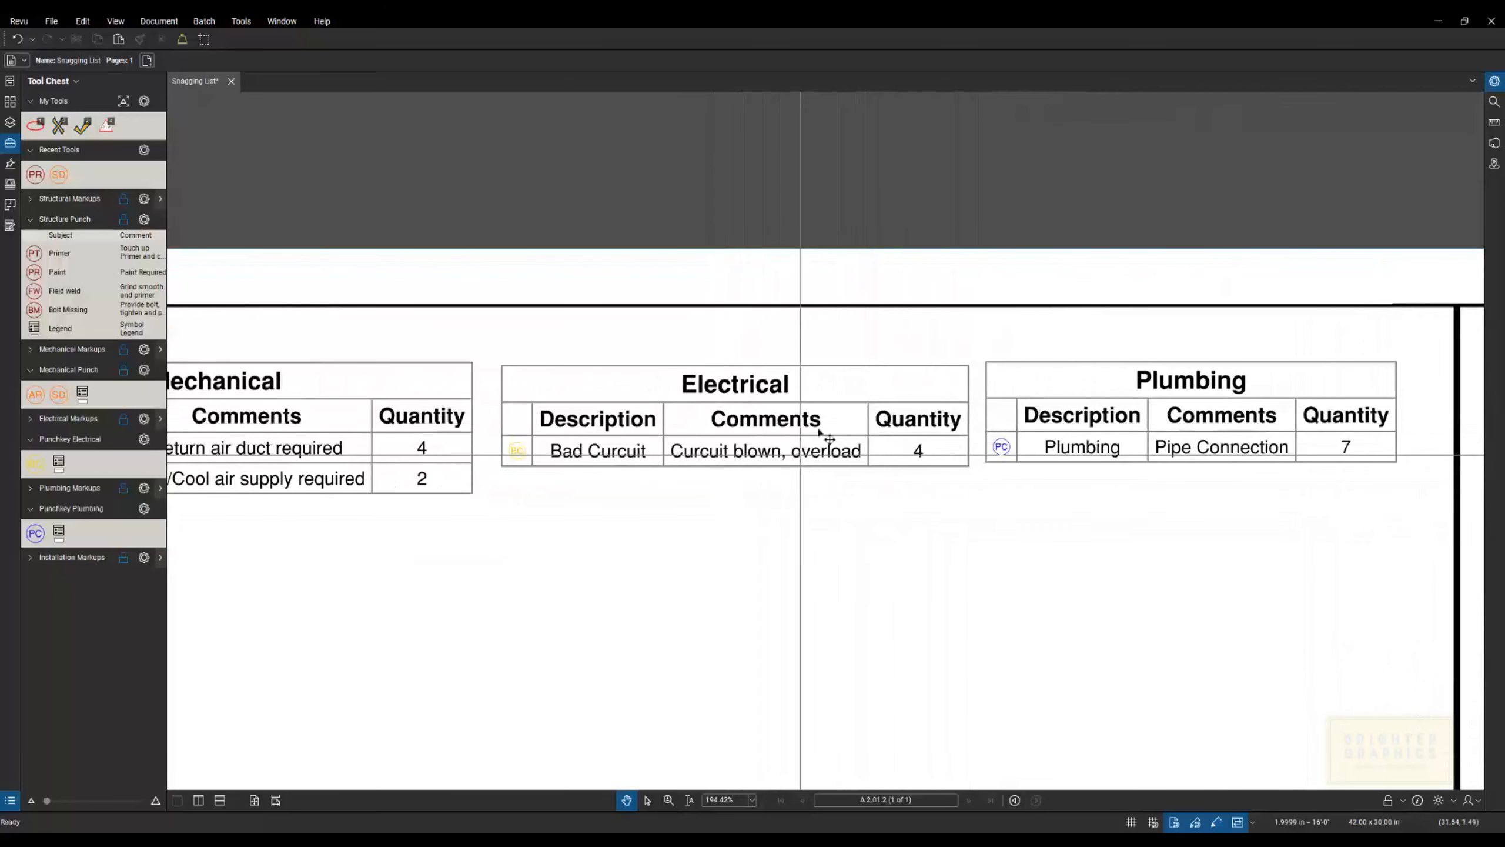
pyautogui.scroll(-2, 804, 460)
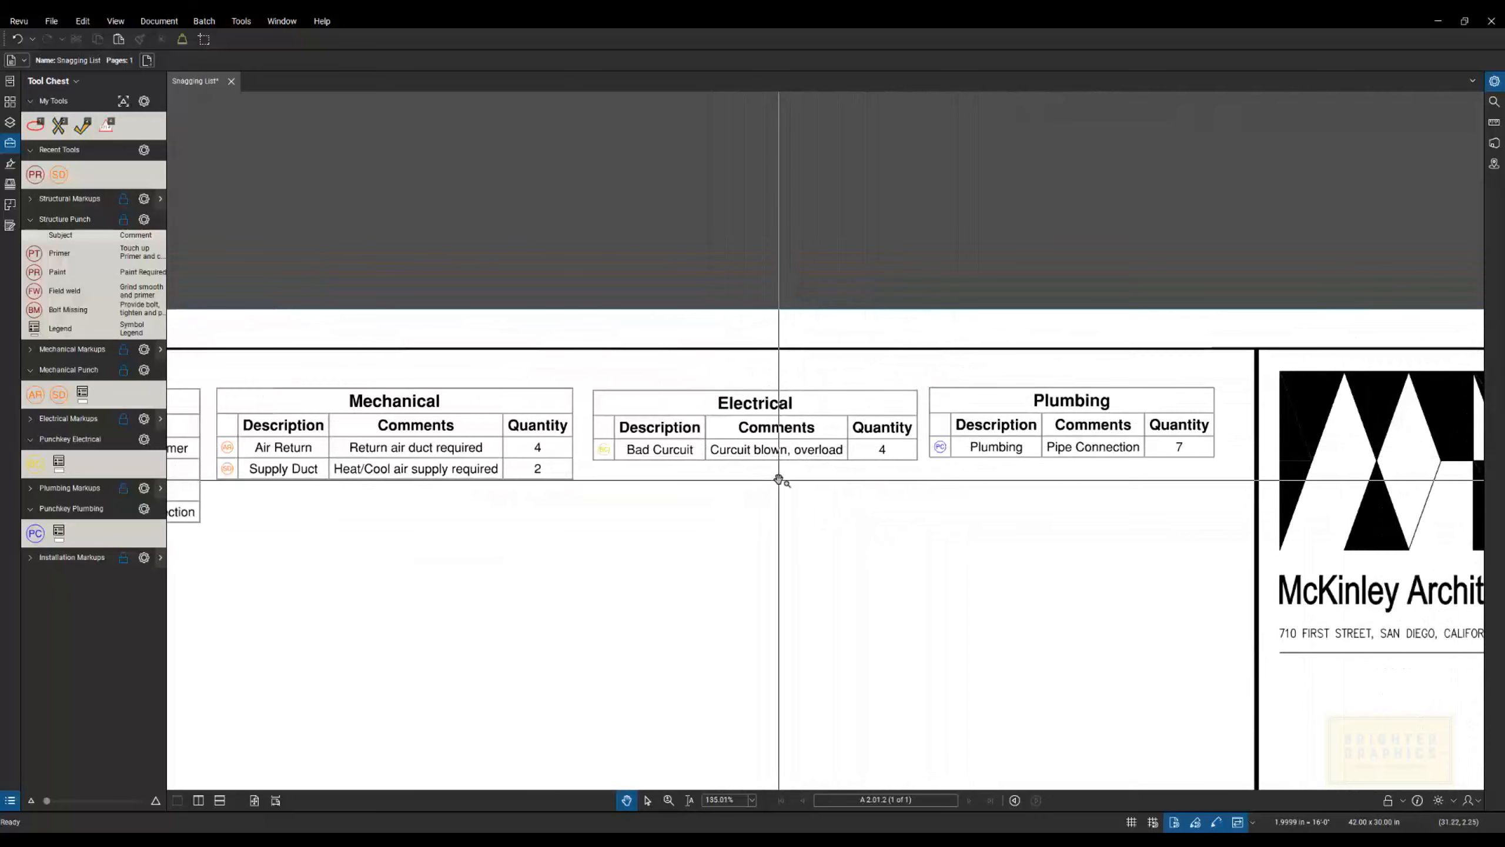
pyautogui.scroll(-1, 770, 483)
pyautogui.moveTo(745, 493); pyautogui.dragTo(844, 437)
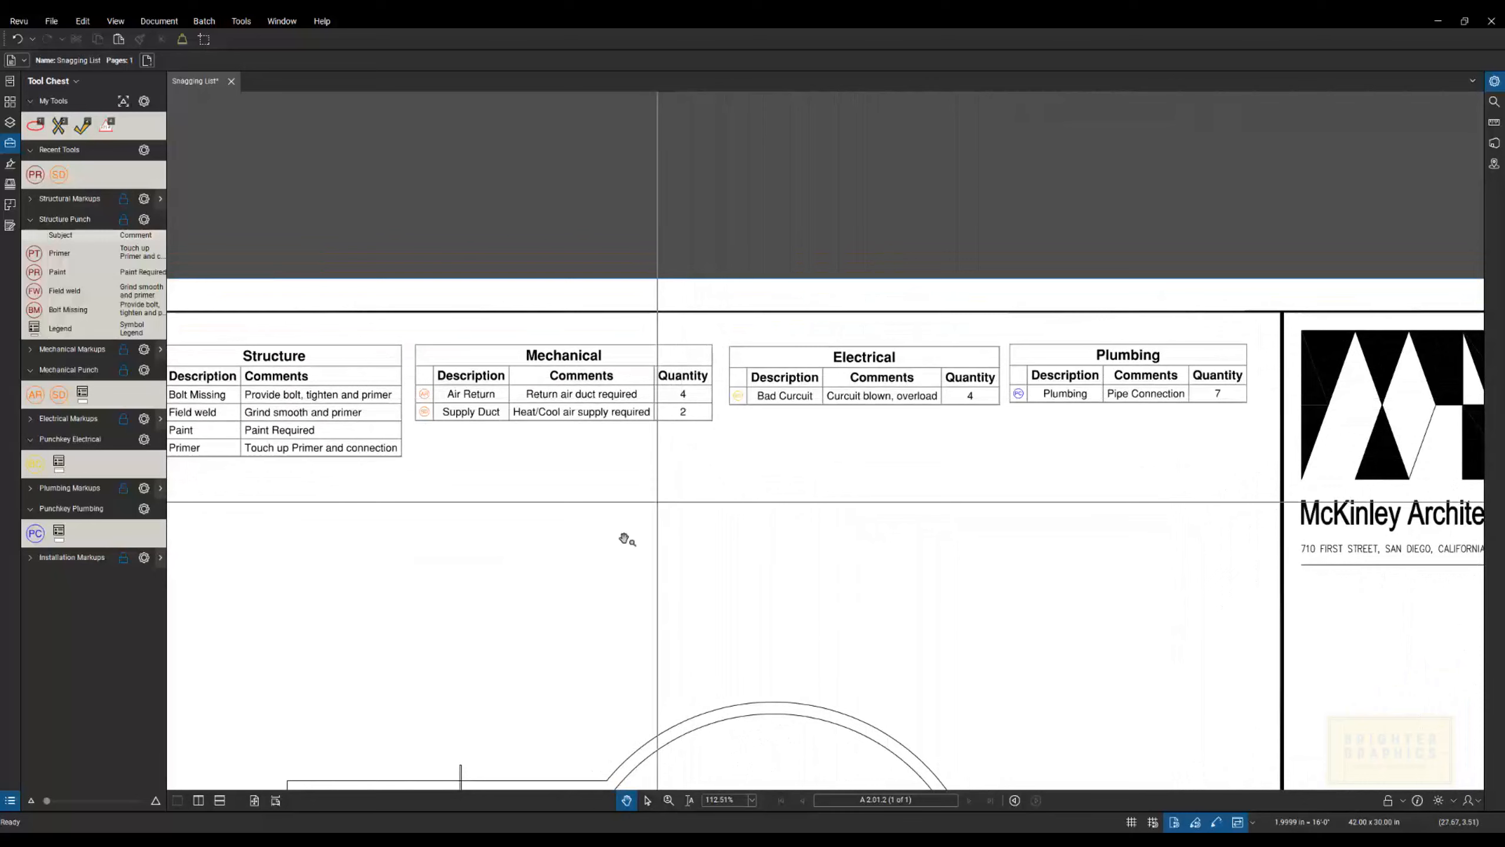
# In the Markups List, set the status of the Paint markup in space 1255 to Completed and widen the Status column.
pyautogui.moveTo(593, 809); pyautogui.dragTo(604, 598)
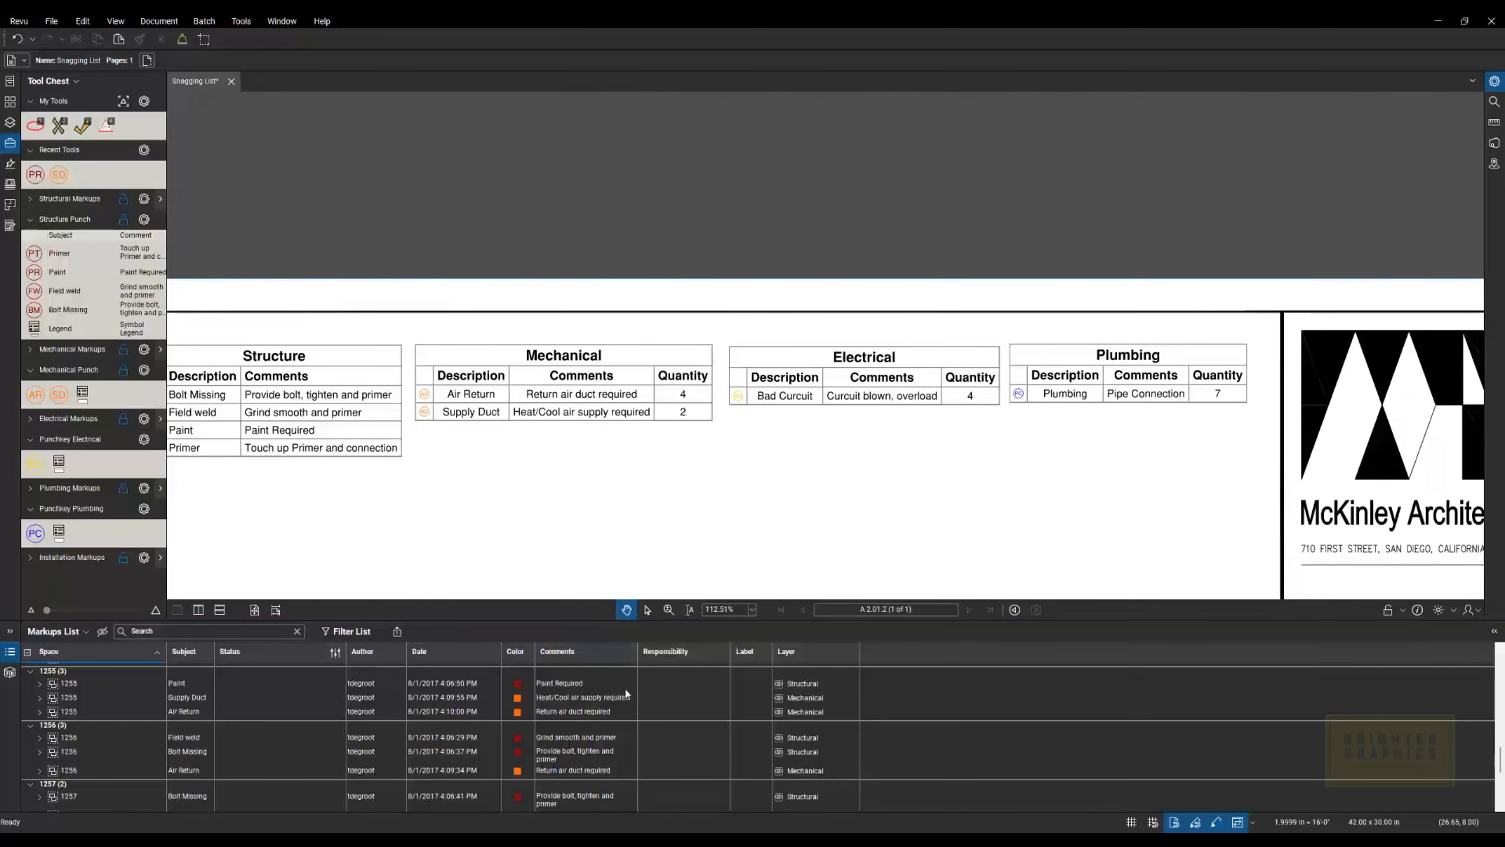
pyautogui.click(664, 683)
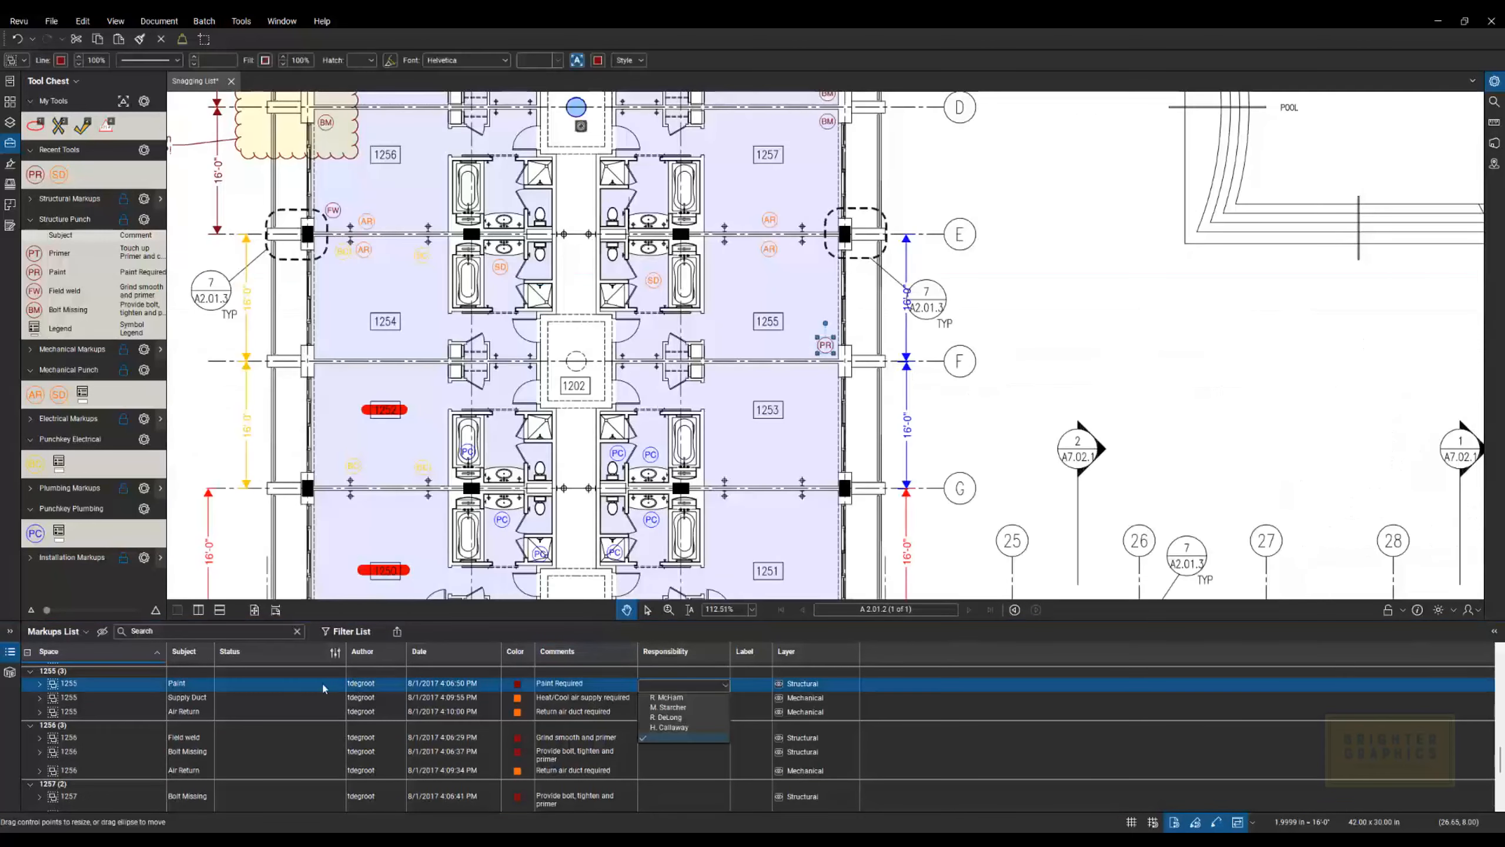
pyautogui.click(292, 686)
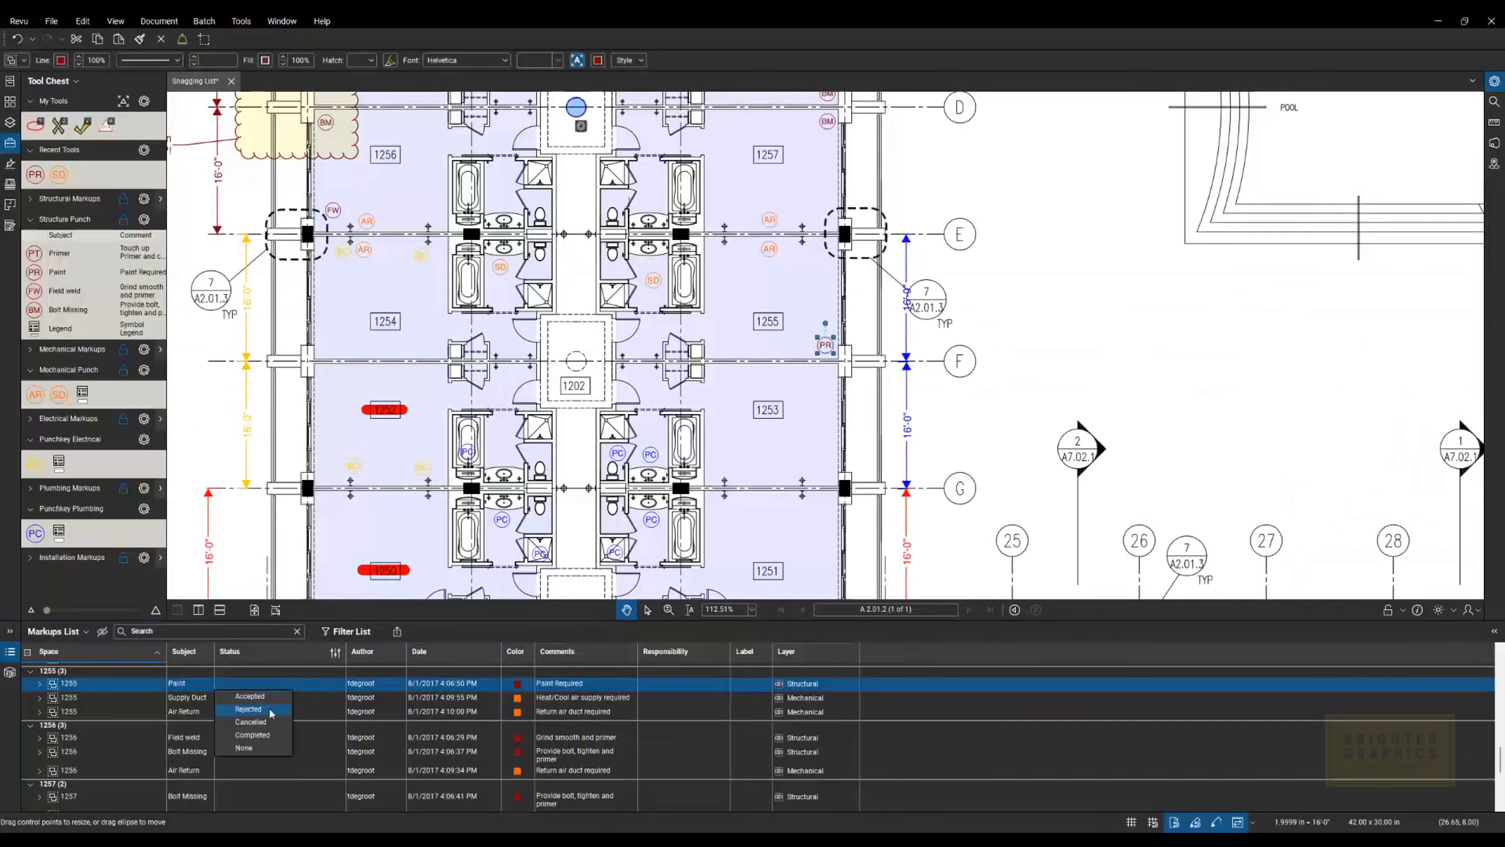
pyautogui.click(253, 735)
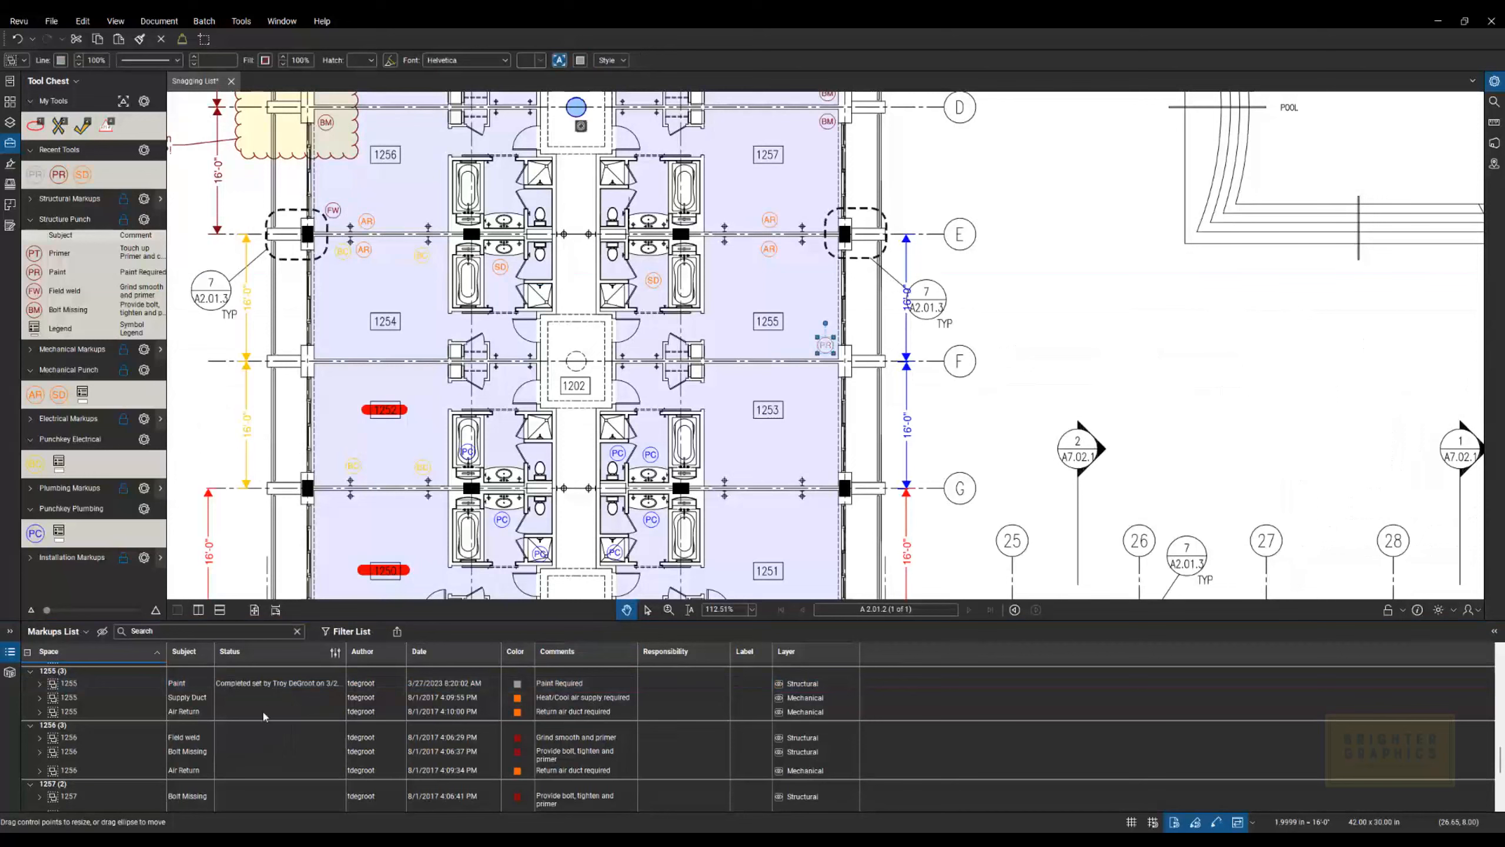
pyautogui.moveTo(346, 653); pyautogui.dragTo(461, 652)
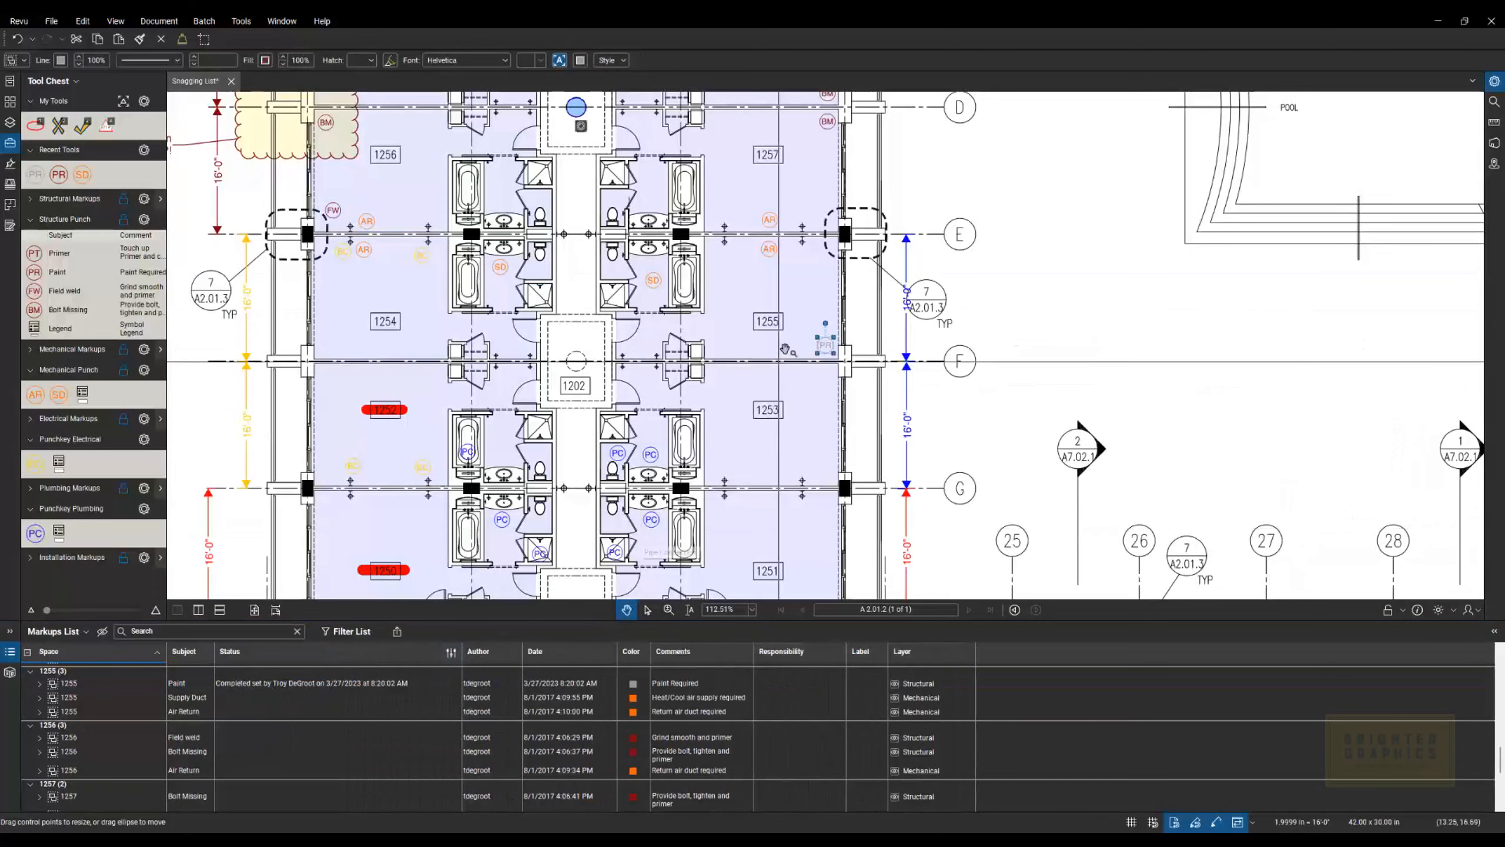
# Check the recoloured PR symbol in space 1255 on the plan and set the Paint markup's status to Rejected.
pyautogui.scroll(5, 838, 323)
pyautogui.scroll(1, 838, 323)
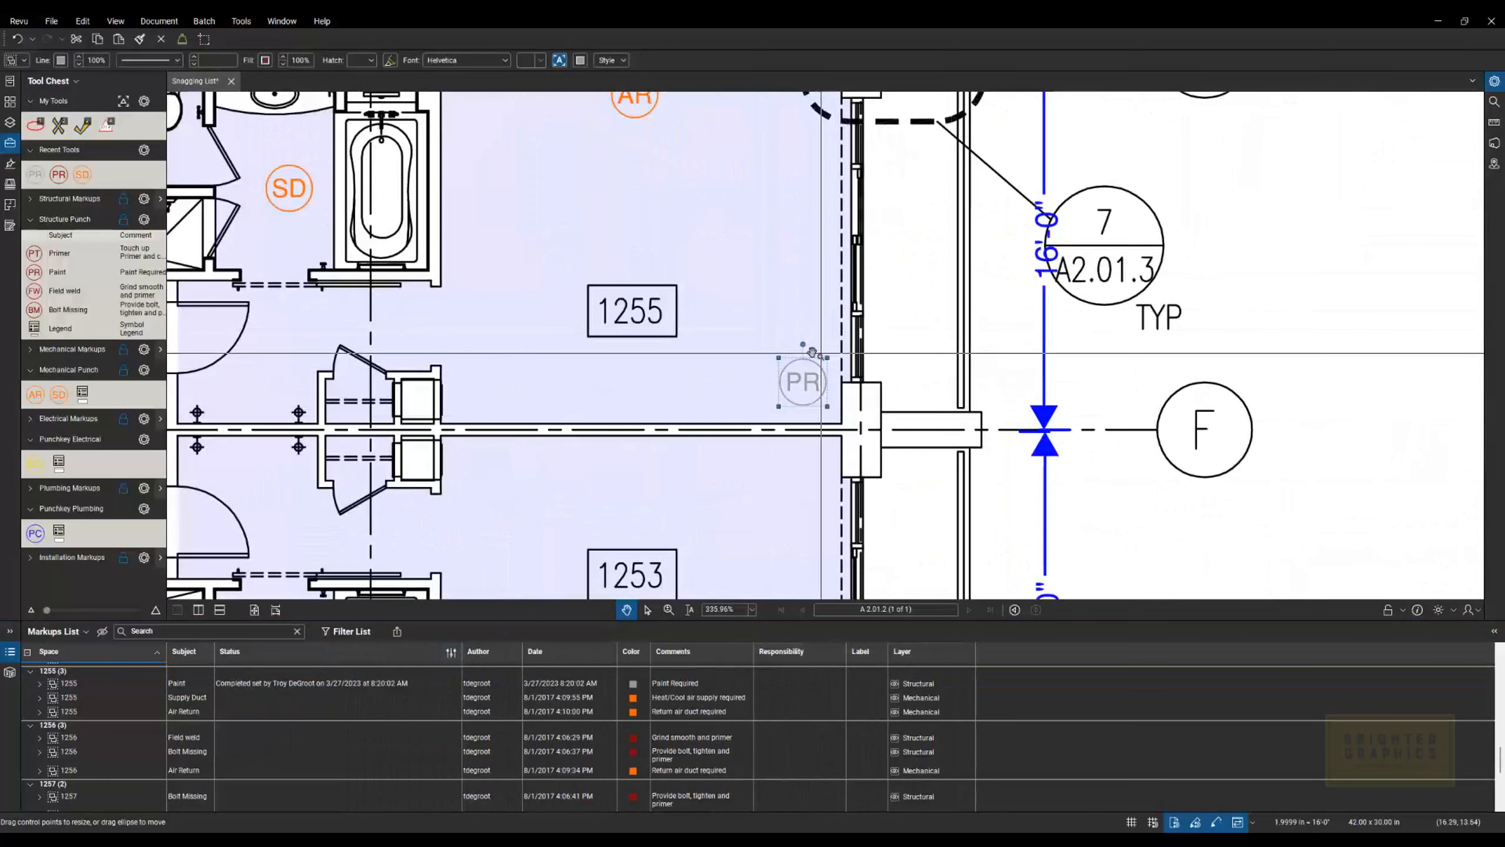
pyautogui.click(418, 683)
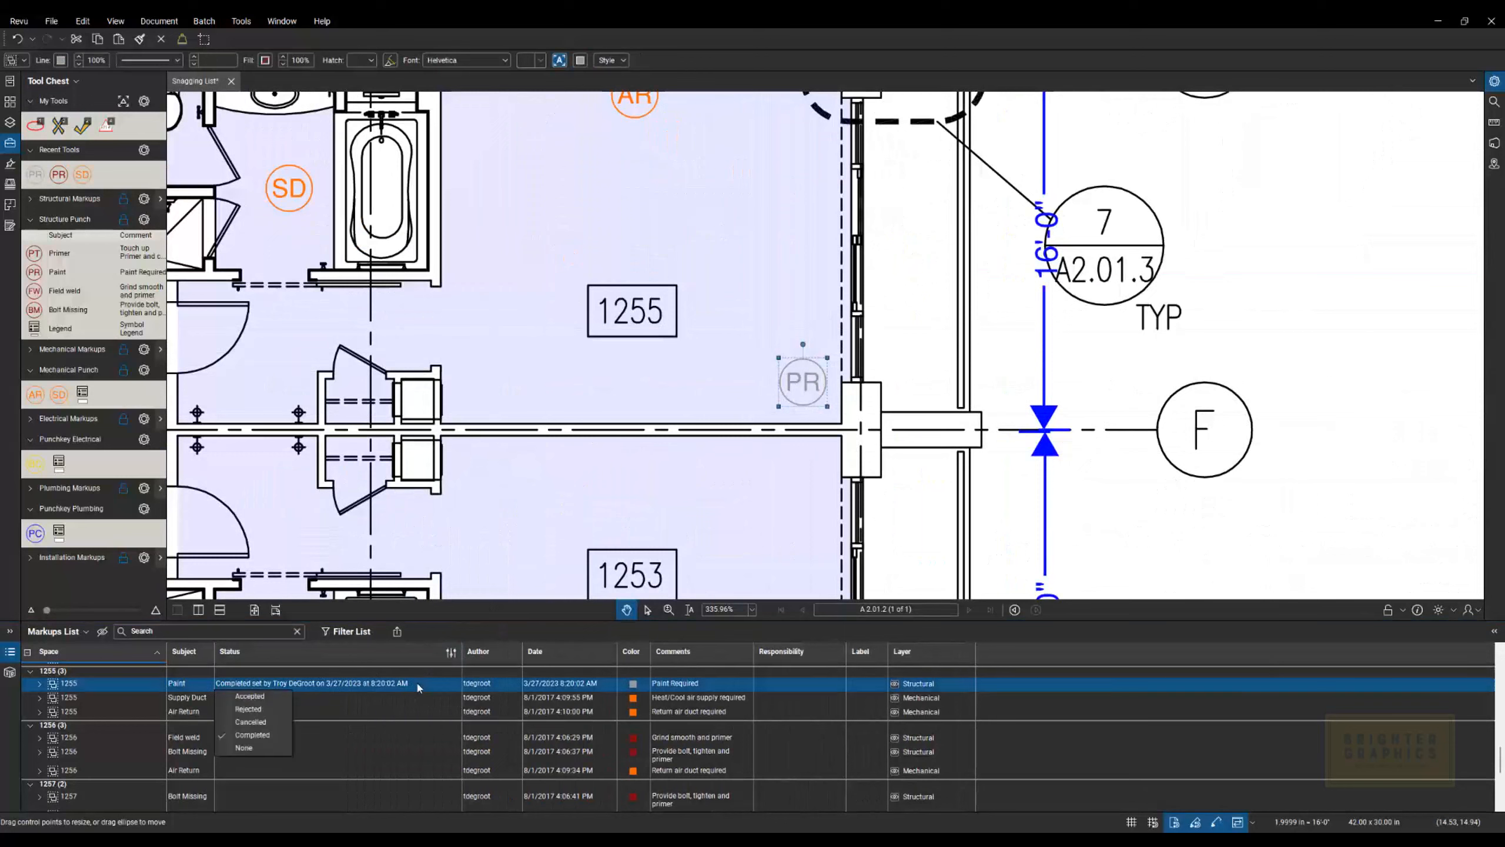
pyautogui.click(247, 709)
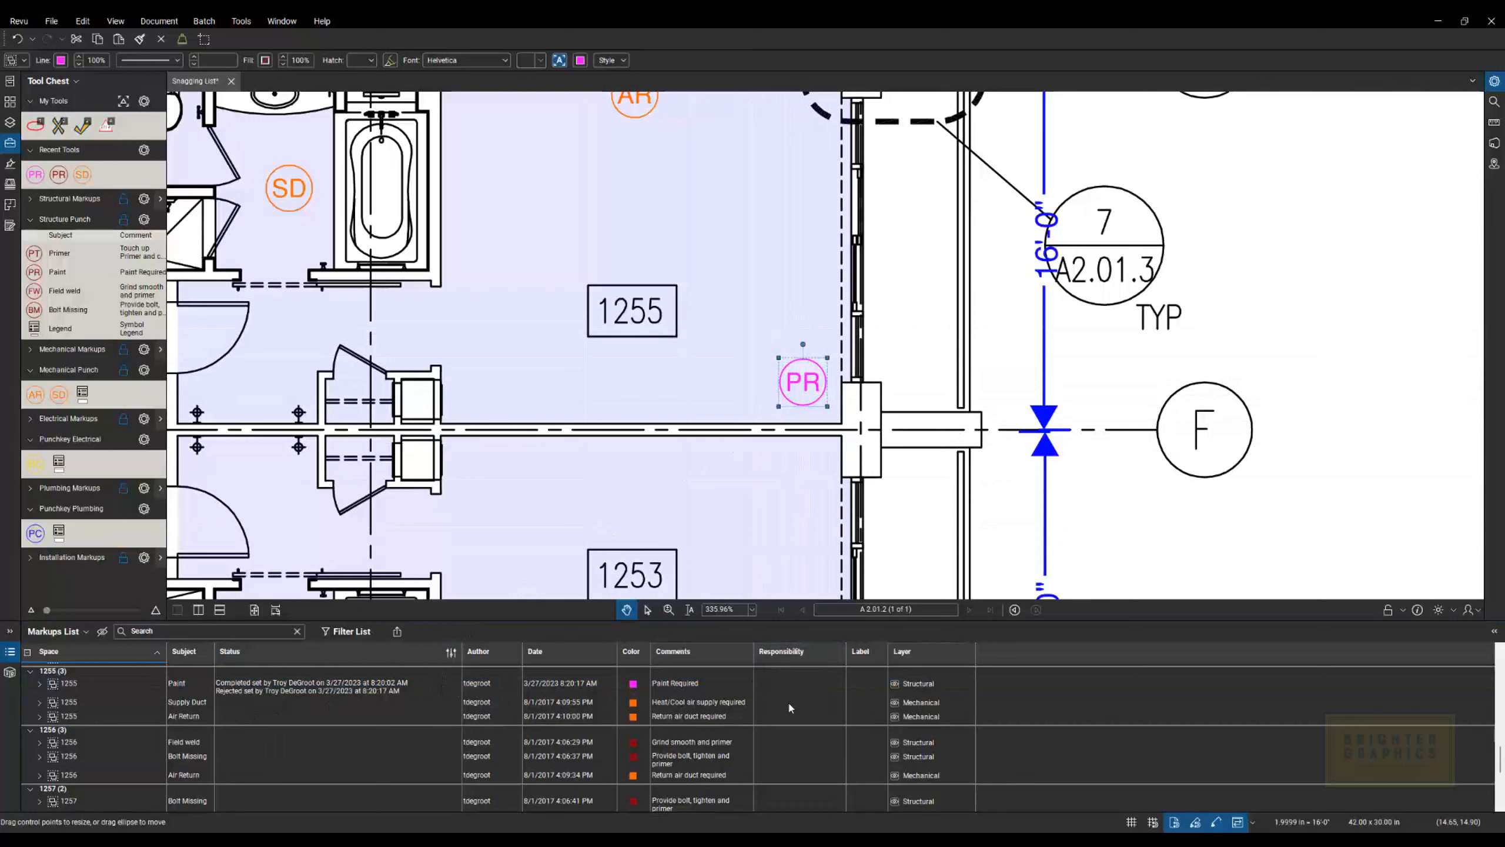
# Assign the first listed person as Responsibility for the Supply Duct and Air Return markups in space 1255.
pyautogui.click(696, 703)
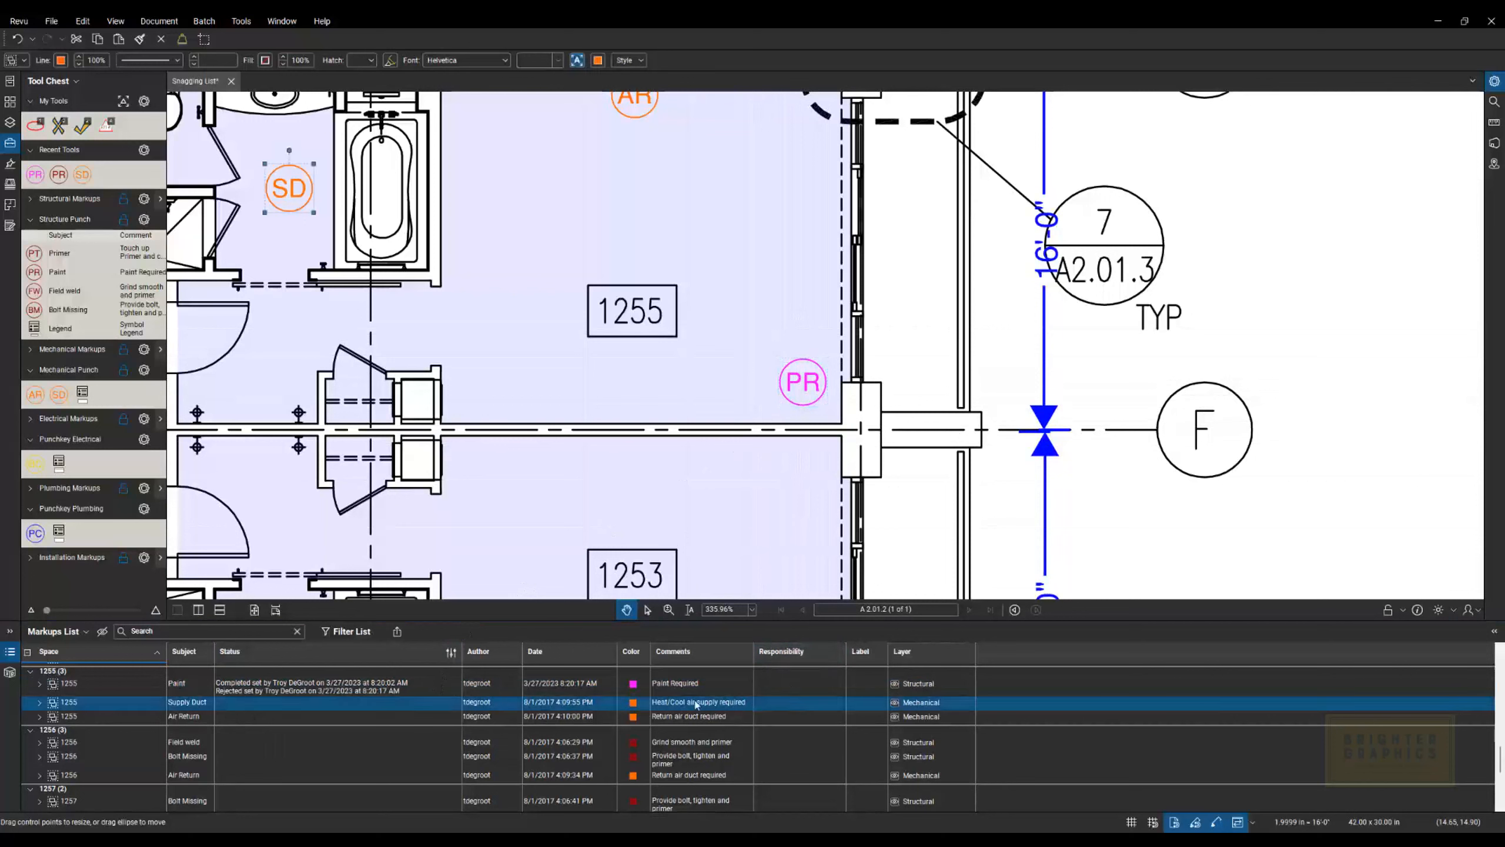
pyautogui.click(803, 705)
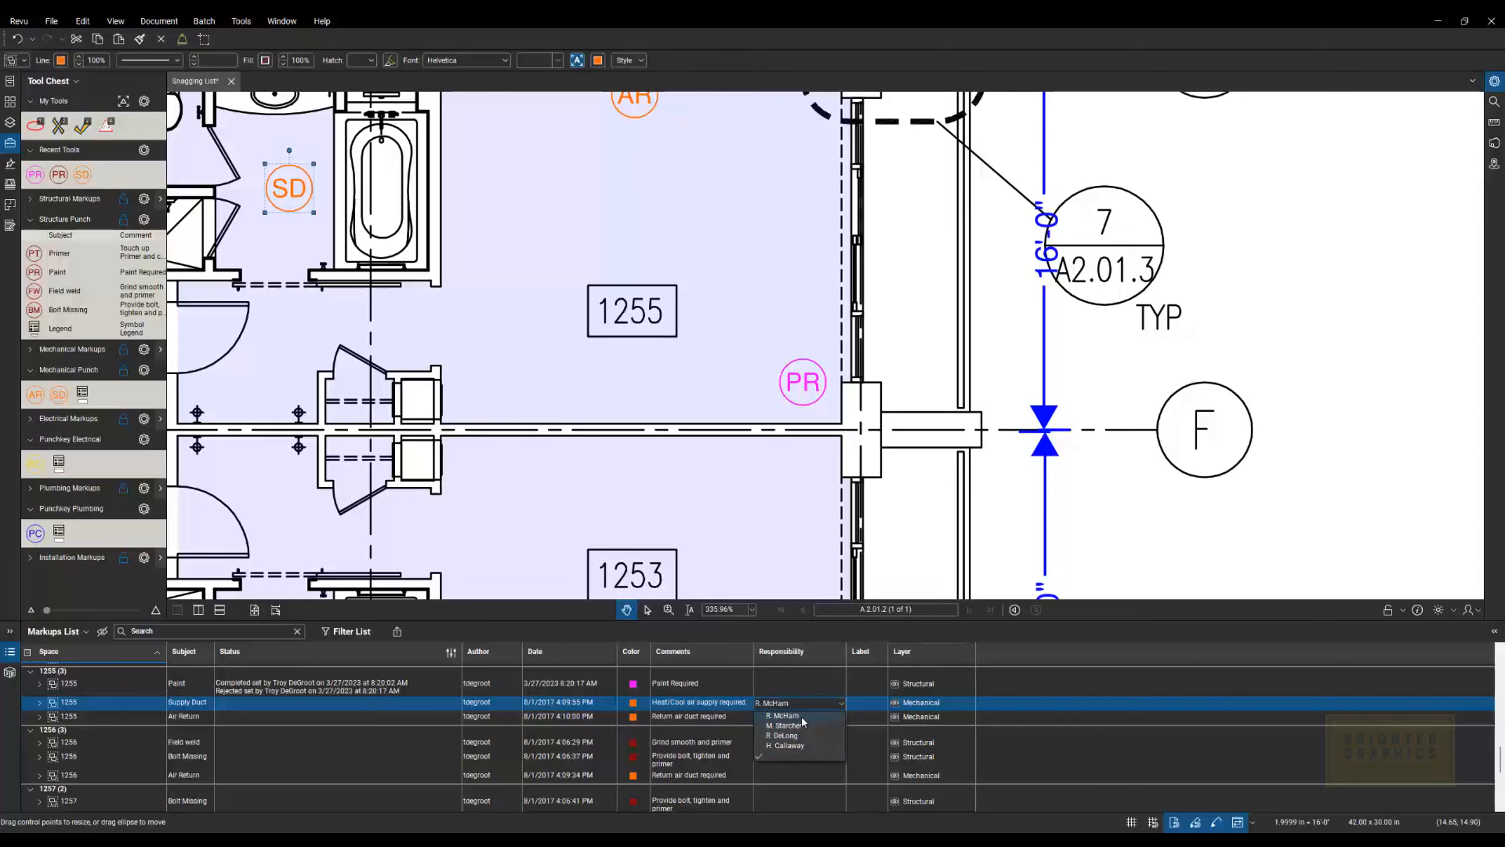
pyautogui.click(788, 716)
pyautogui.click(793, 715)
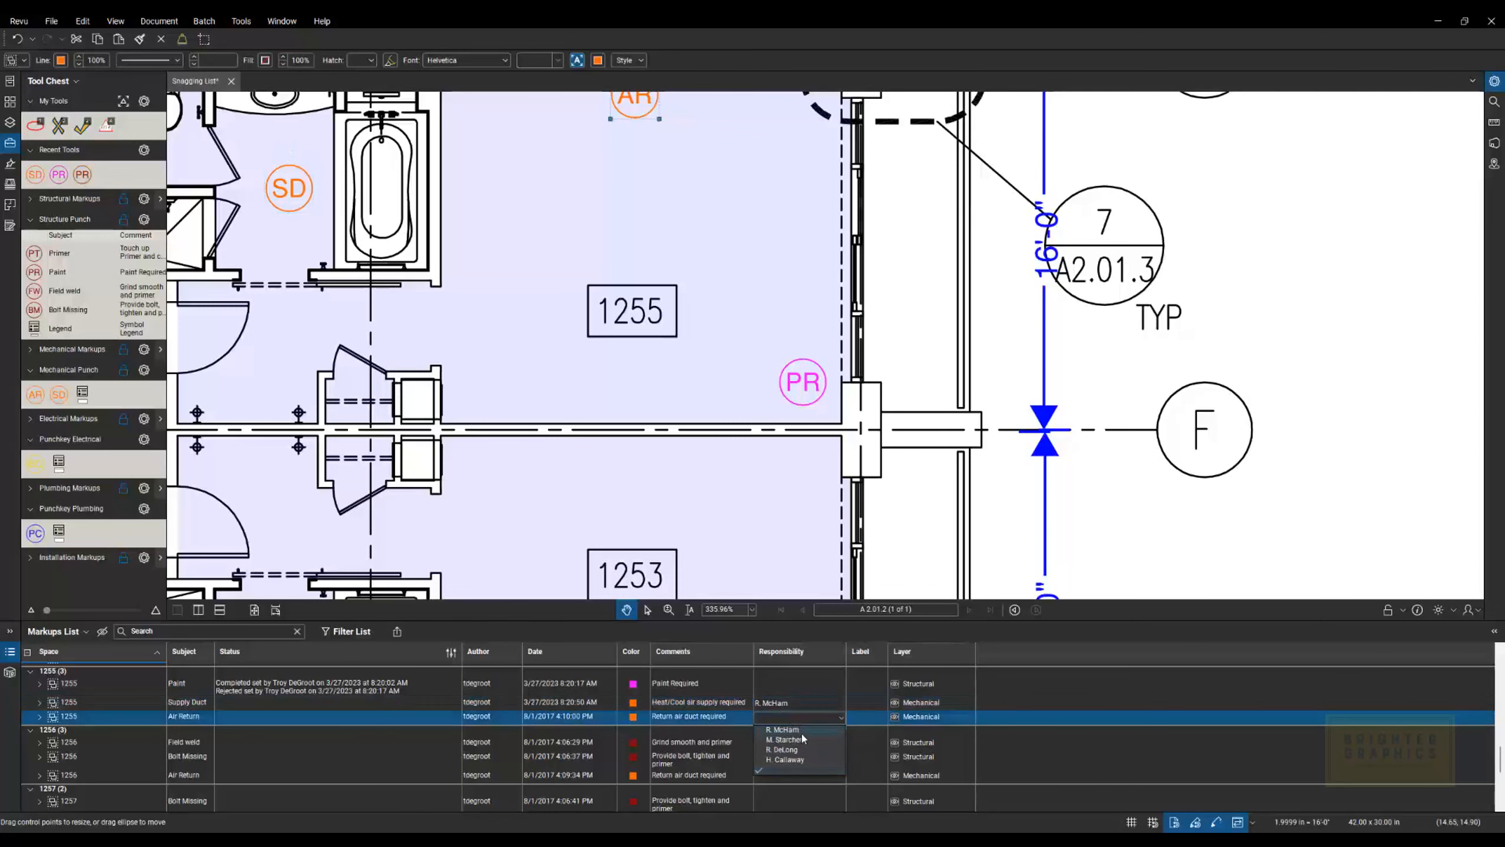
pyautogui.click(788, 734)
# Assign the third listed person as Responsibility for the Field weld and Bolt Missing markups in space 1256.
pyautogui.click(785, 742)
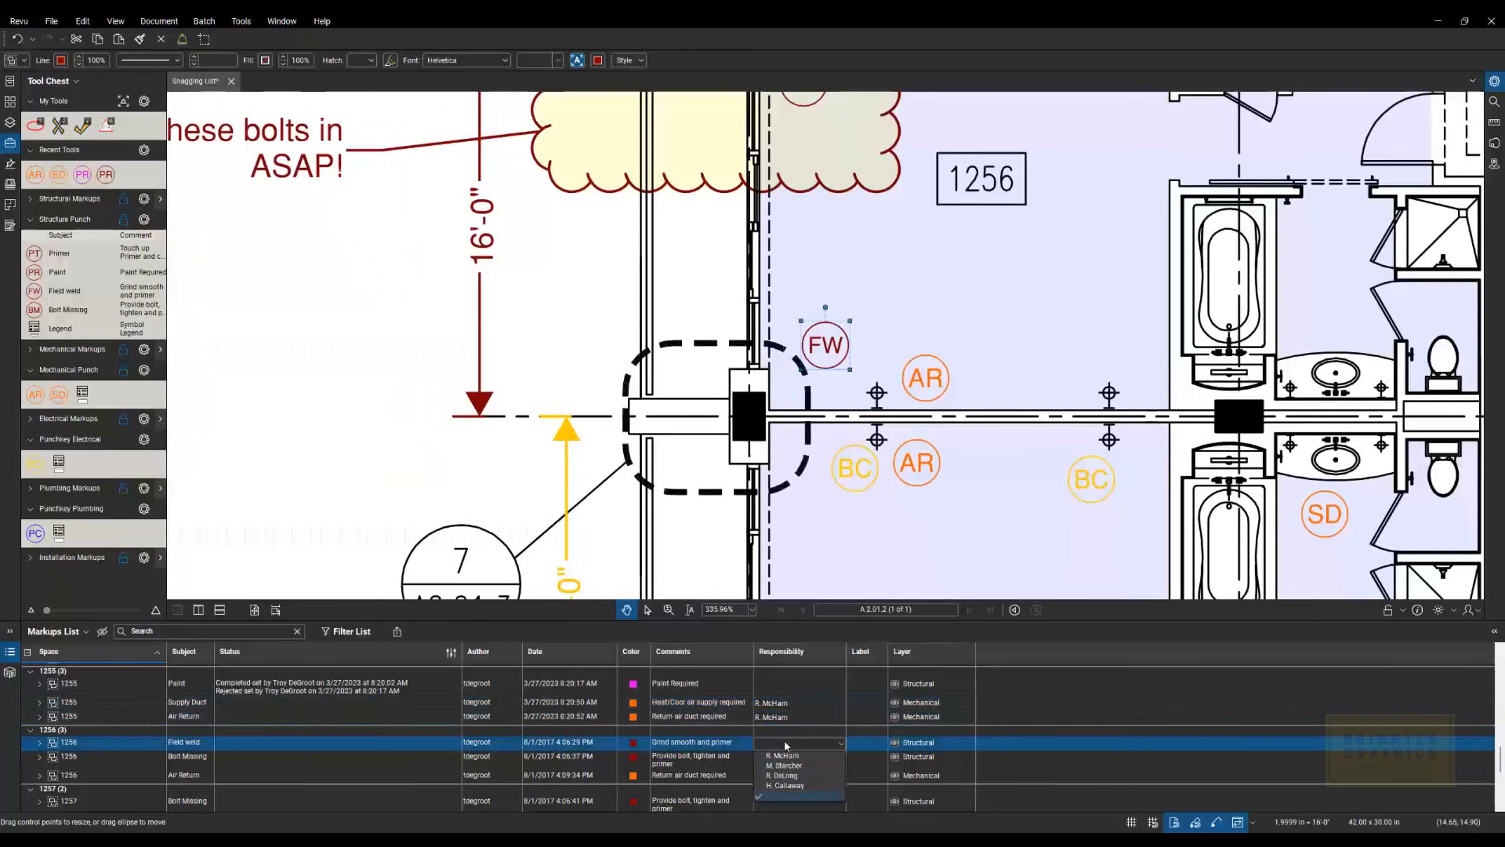
pyautogui.click(787, 775)
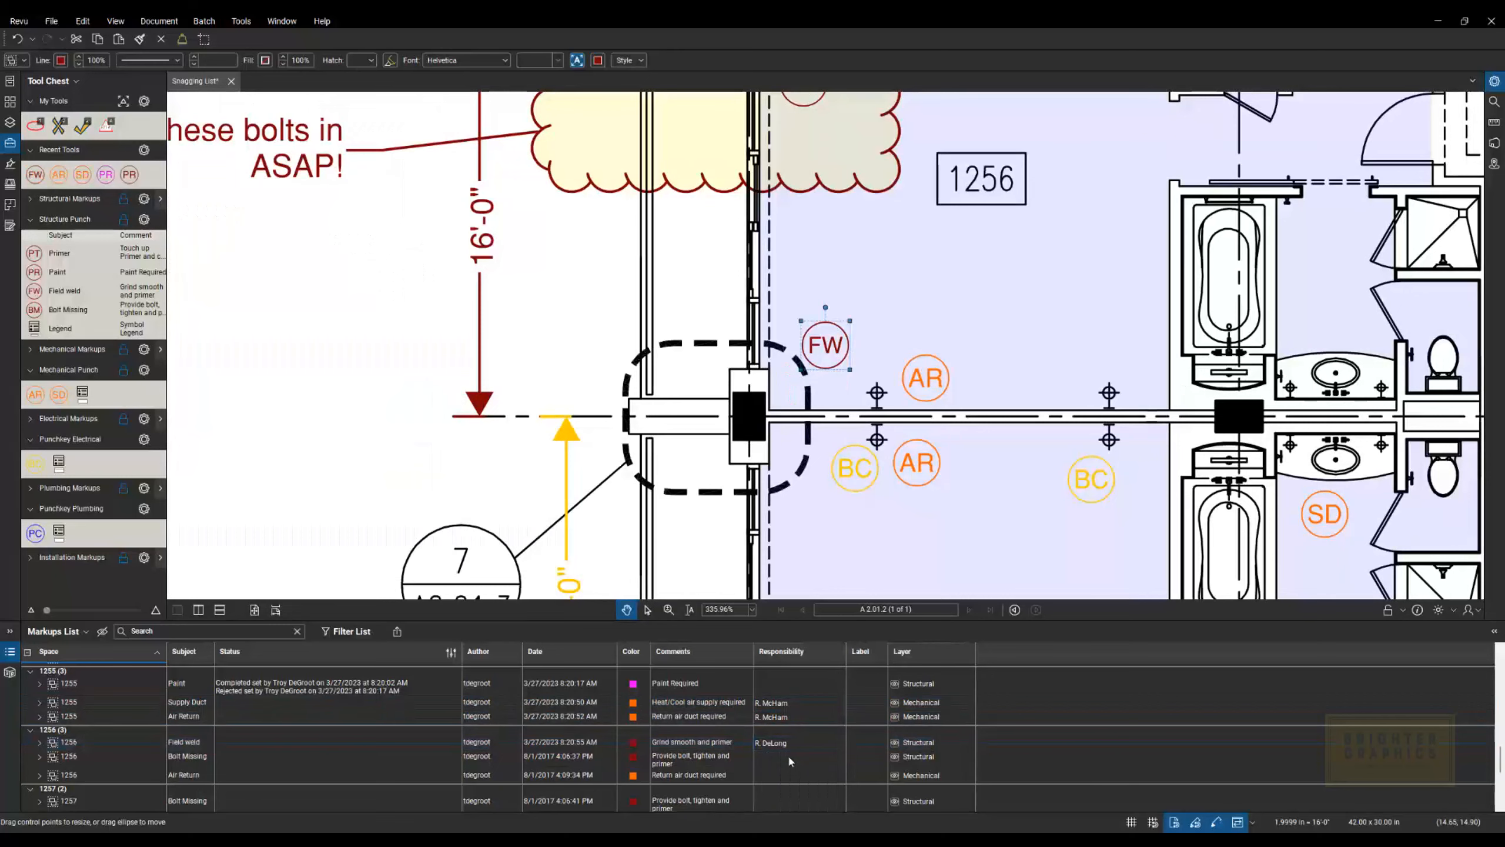
pyautogui.click(788, 753)
pyautogui.click(791, 787)
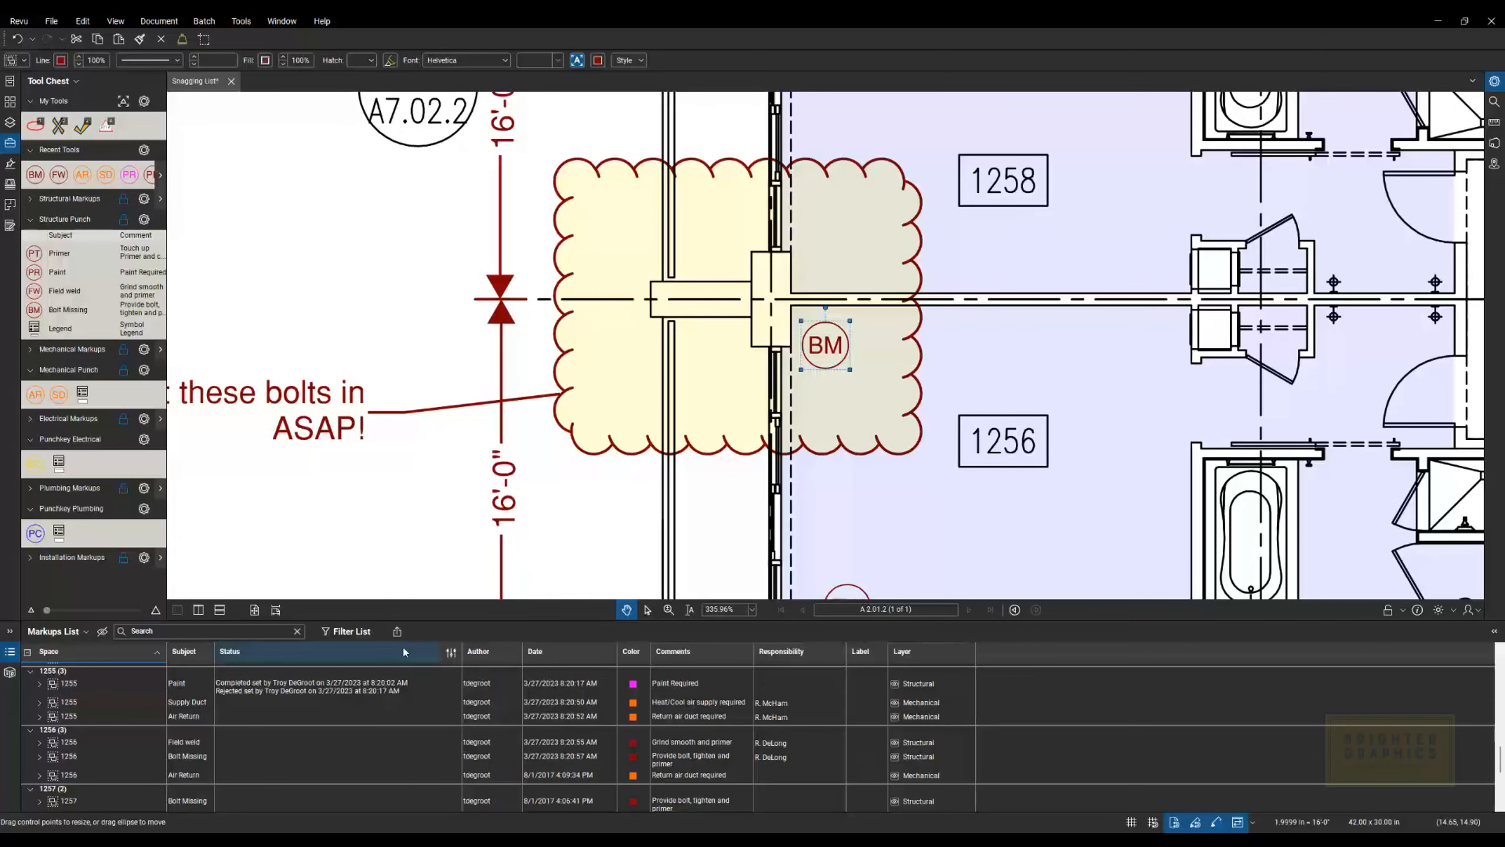
# Turn on filtering in the Markups List and review only the markups whose Status is [Blank].
pyautogui.click(350, 632)
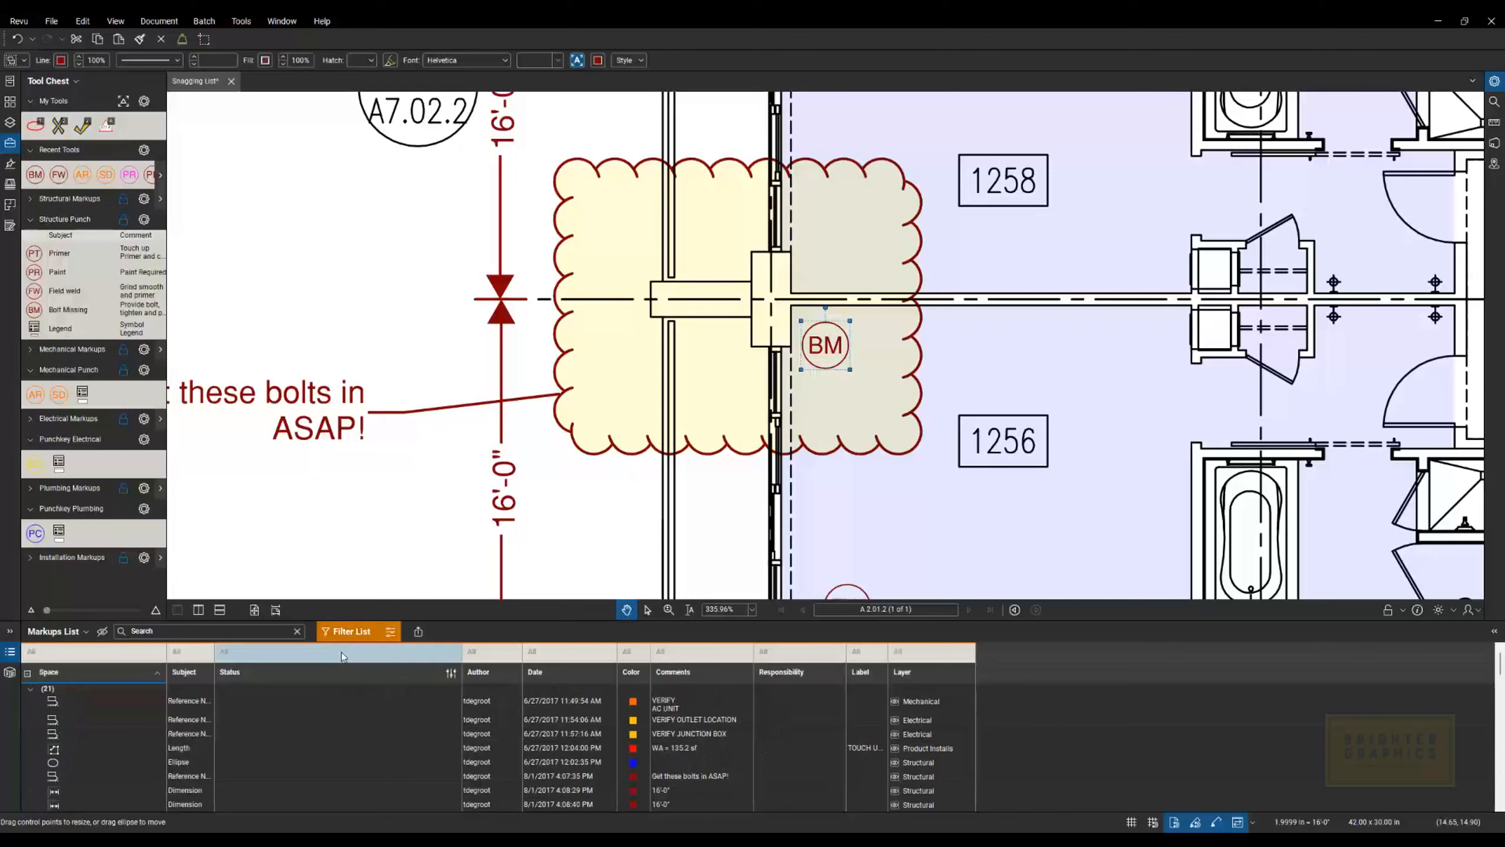
pyautogui.click(342, 657)
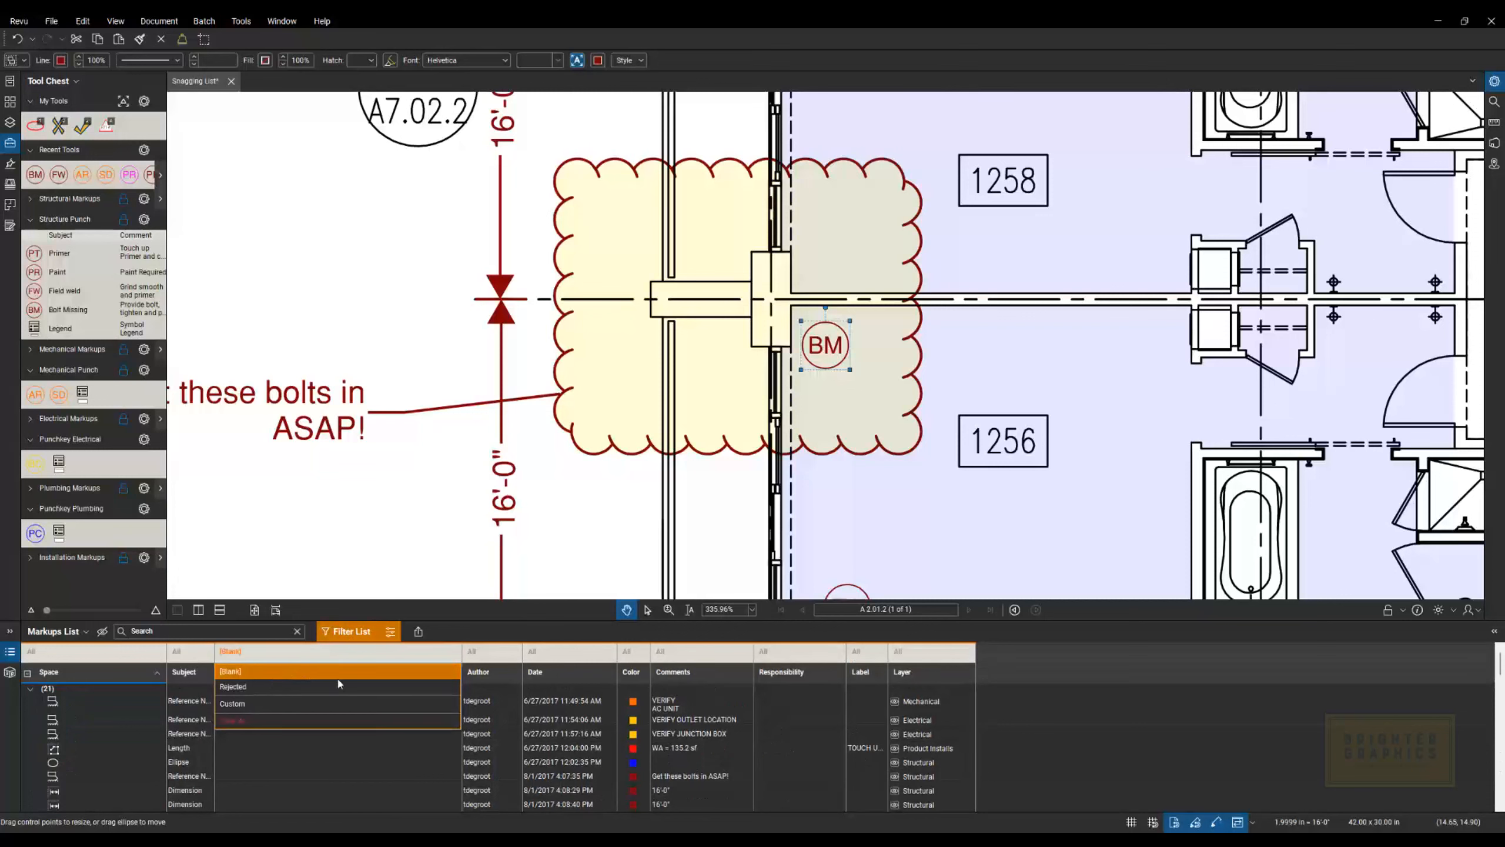
pyautogui.click(473, 636)
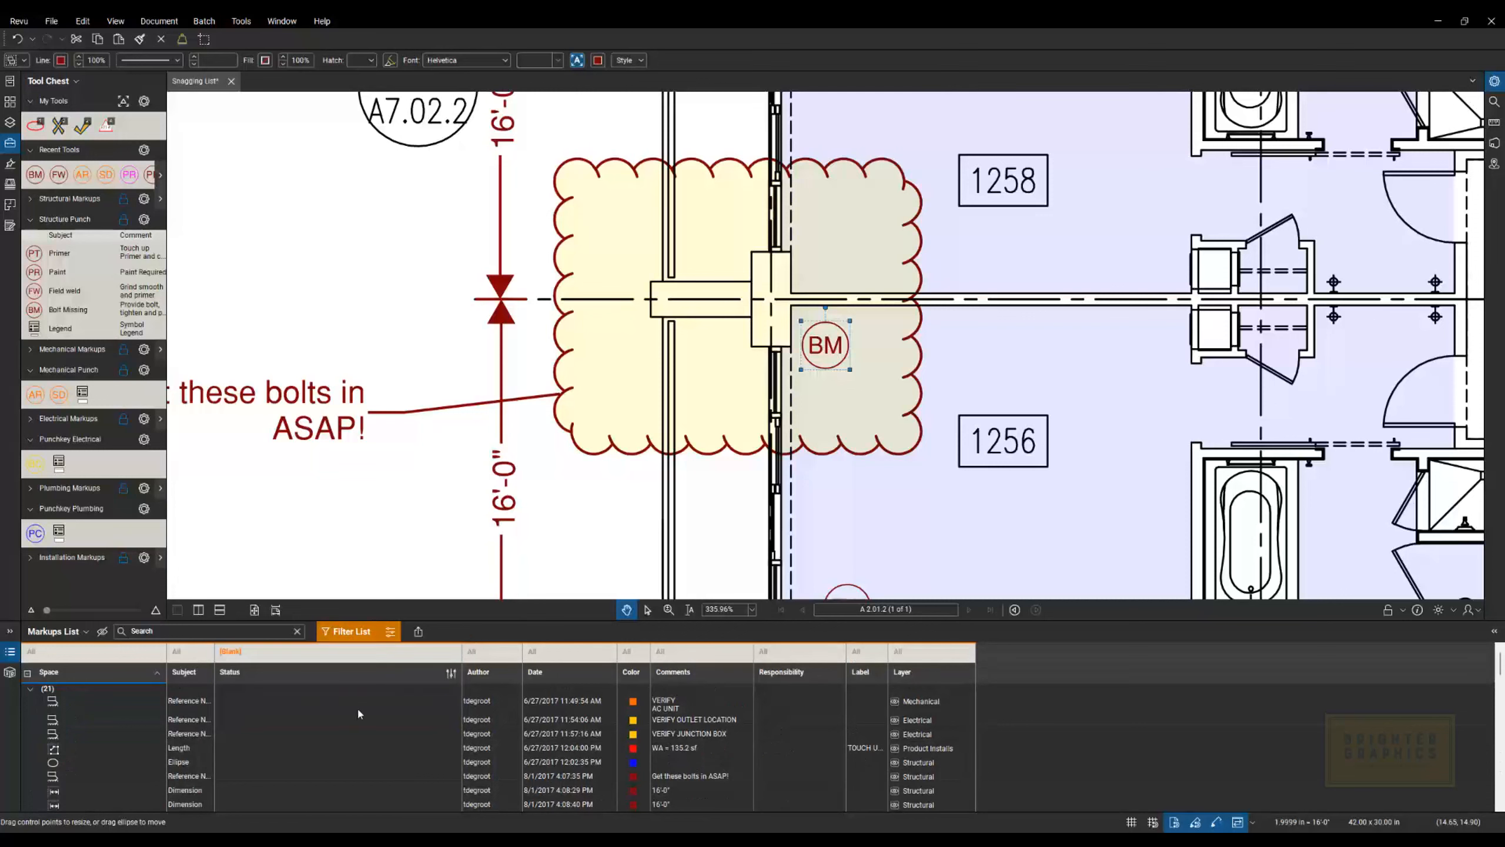
pyautogui.scroll(-5, 360, 743)
pyautogui.scroll(-2, 363, 753)
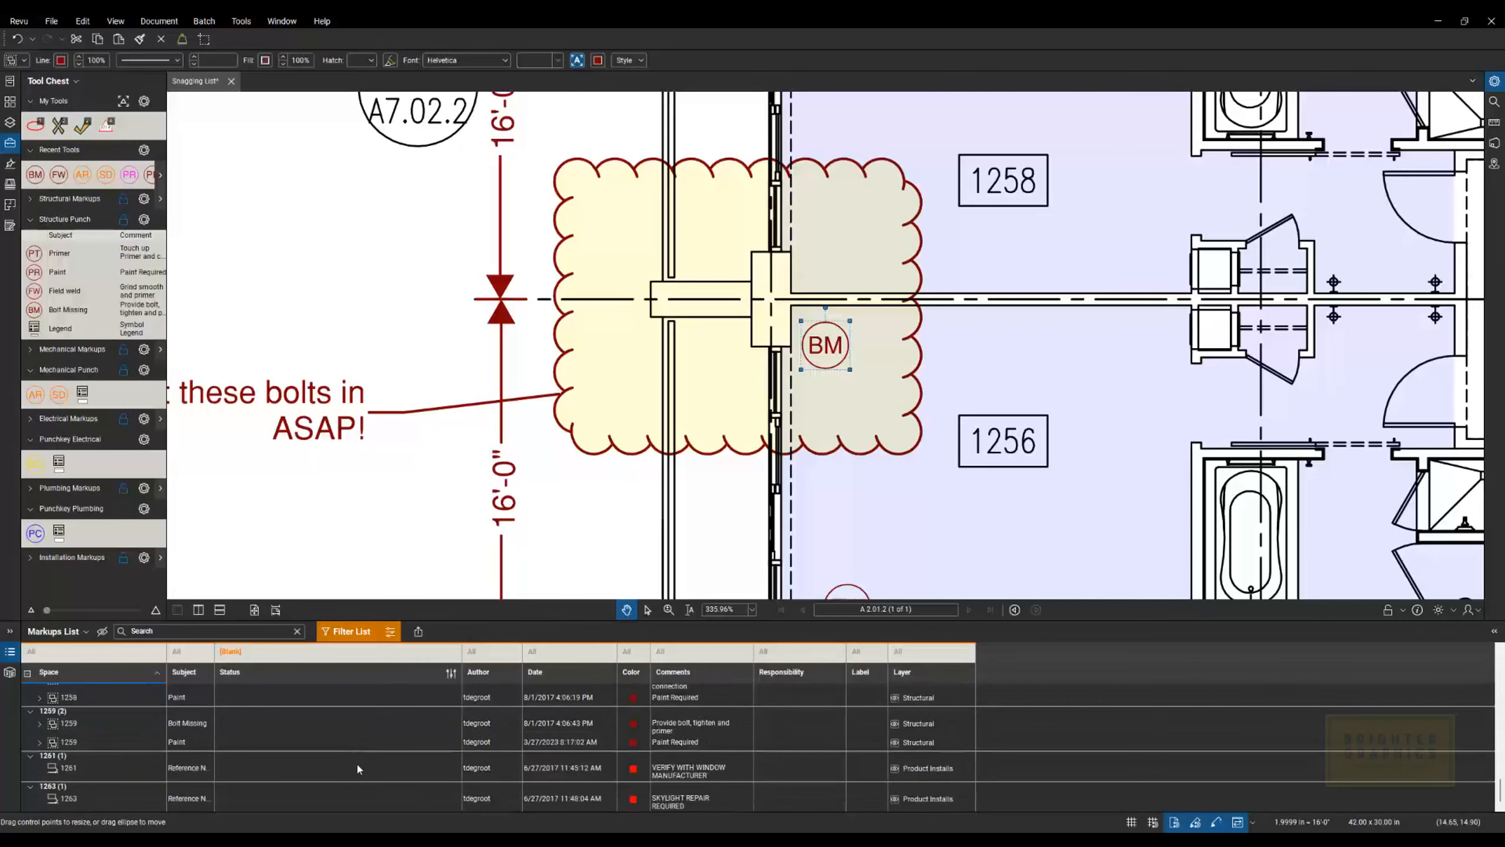
pyautogui.scroll(7, 353, 781)
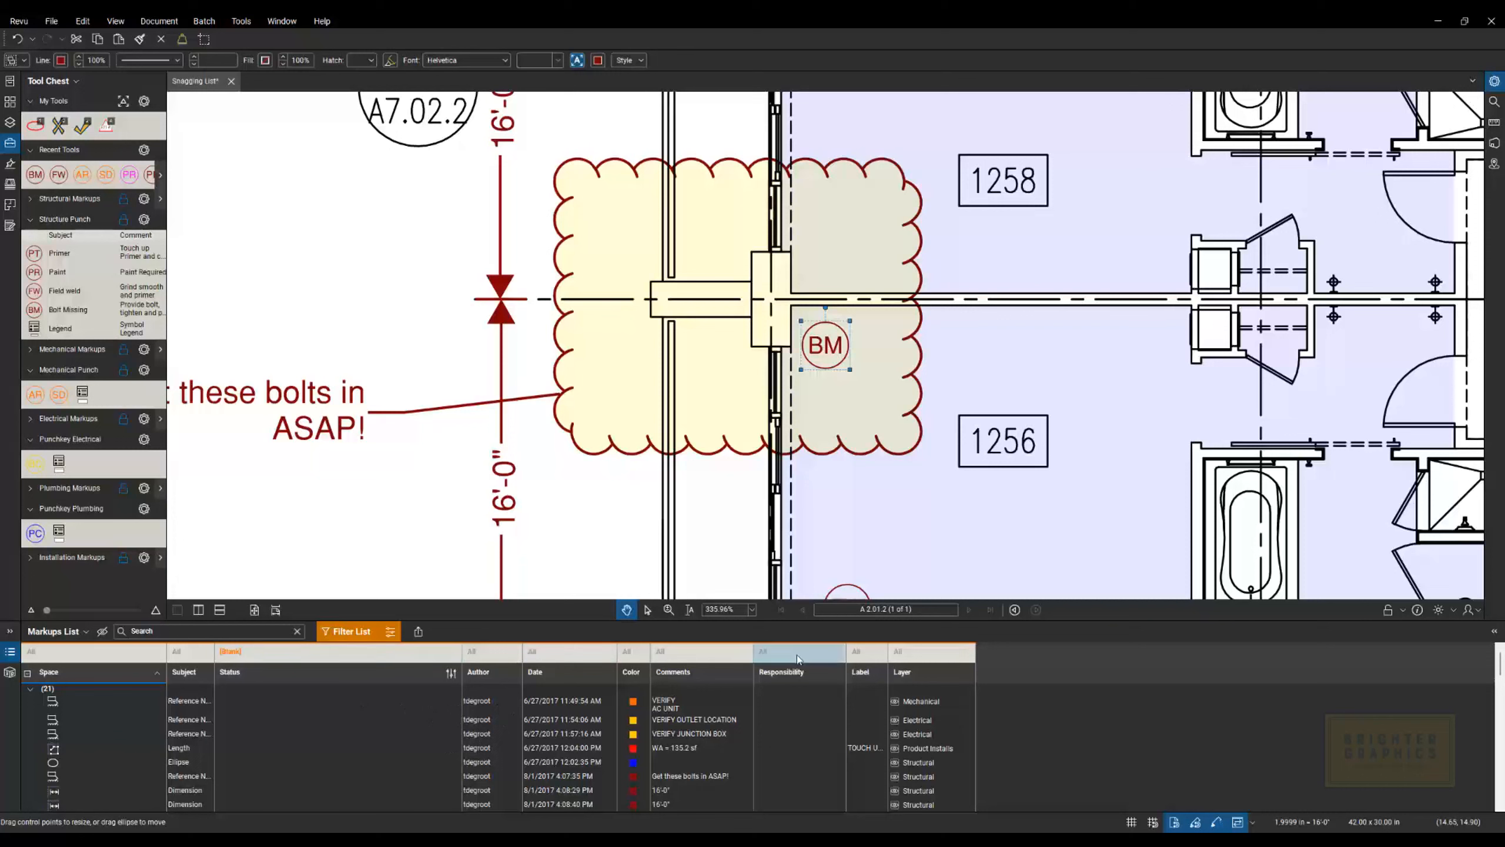
# Clear the Status filter and filter Responsibility to the person assigned to the Supply Duct and Air Return markups in space 1255.
pyautogui.click(358, 652)
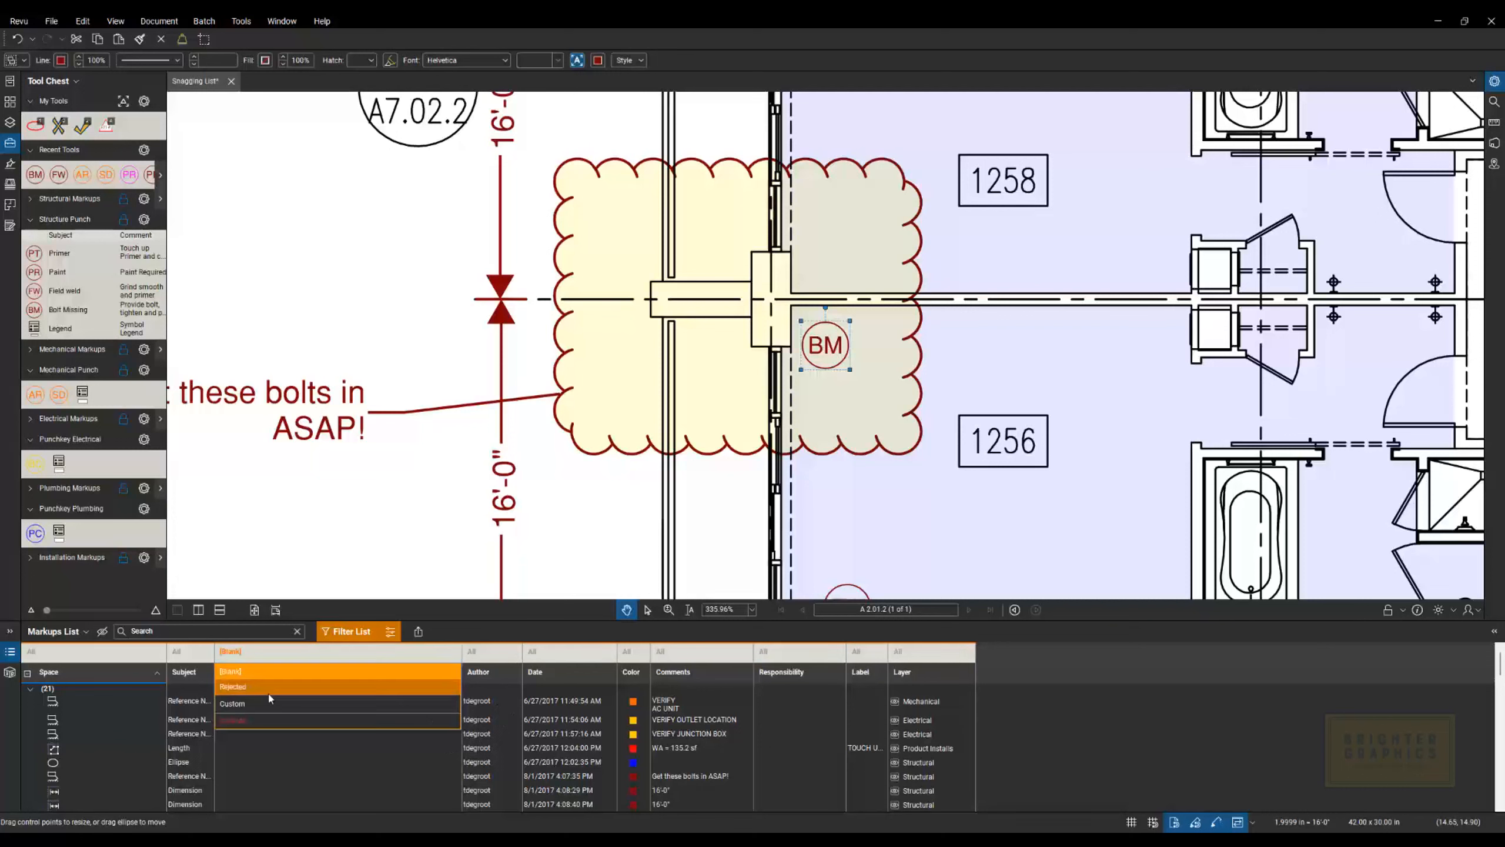
pyautogui.click(256, 722)
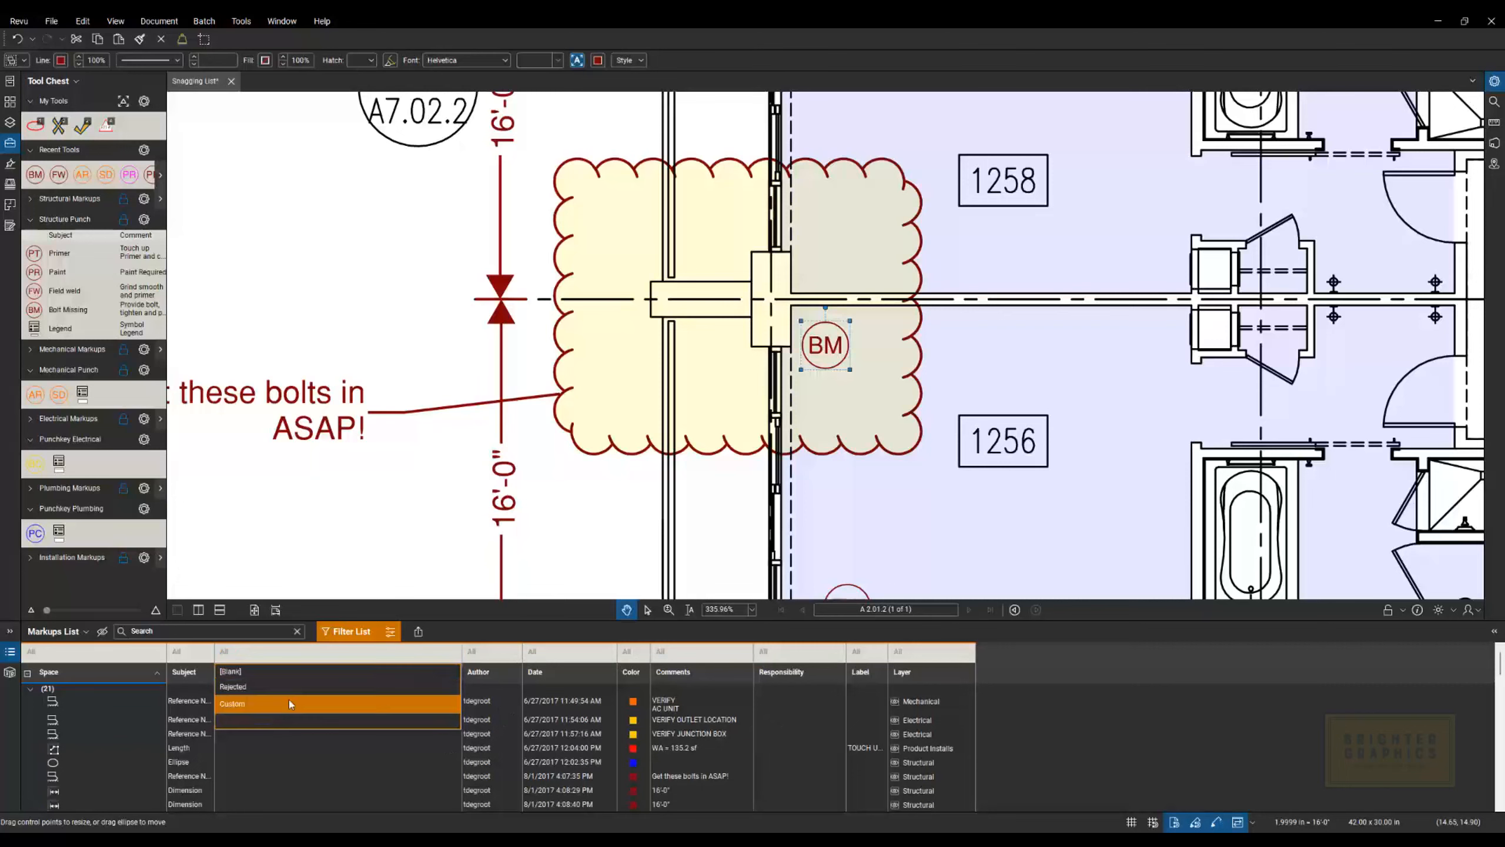
pyautogui.click(802, 652)
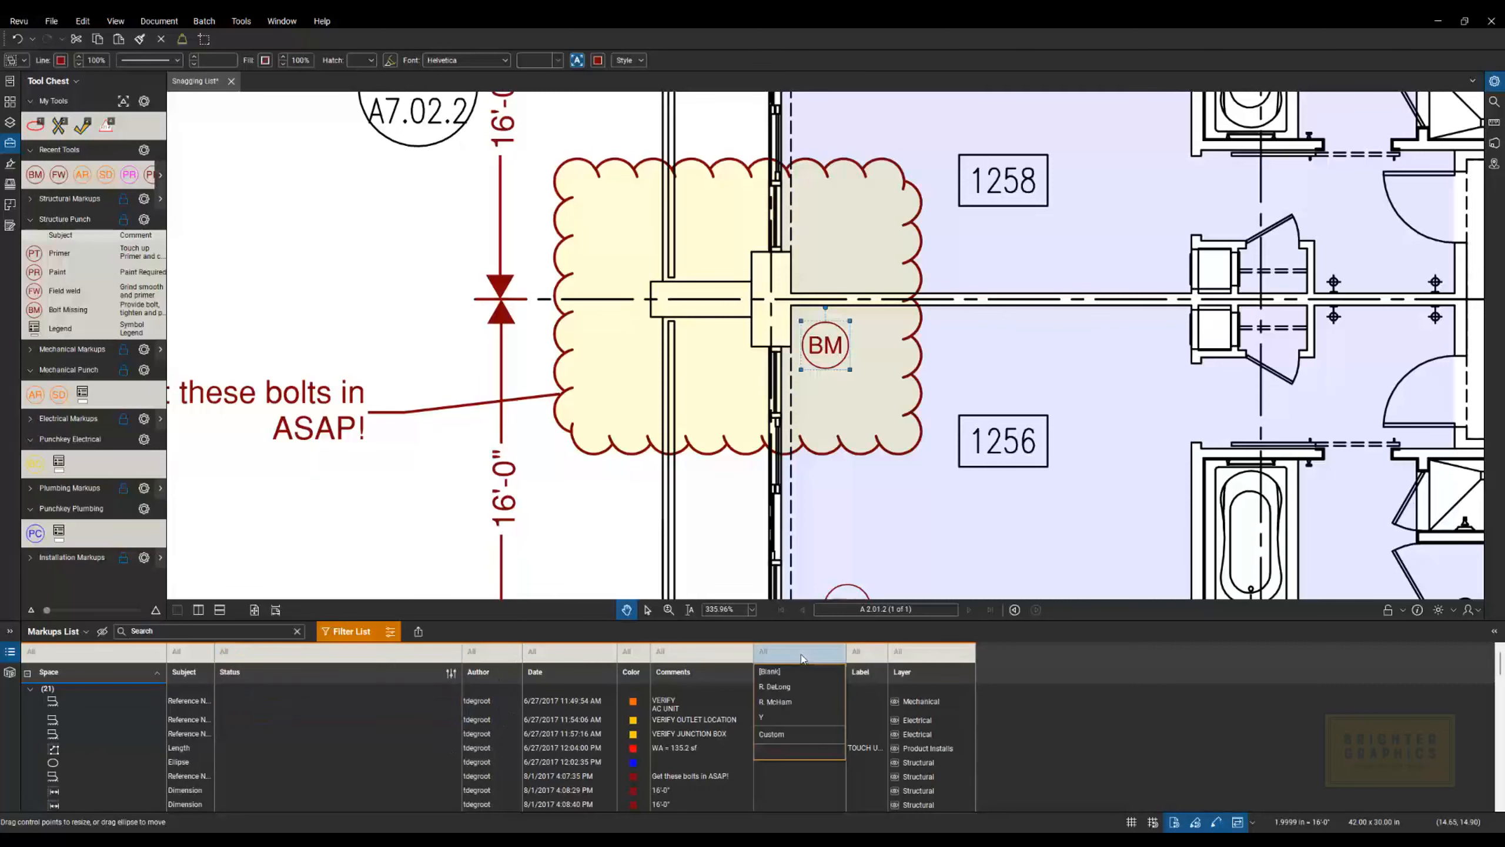
pyautogui.click(798, 703)
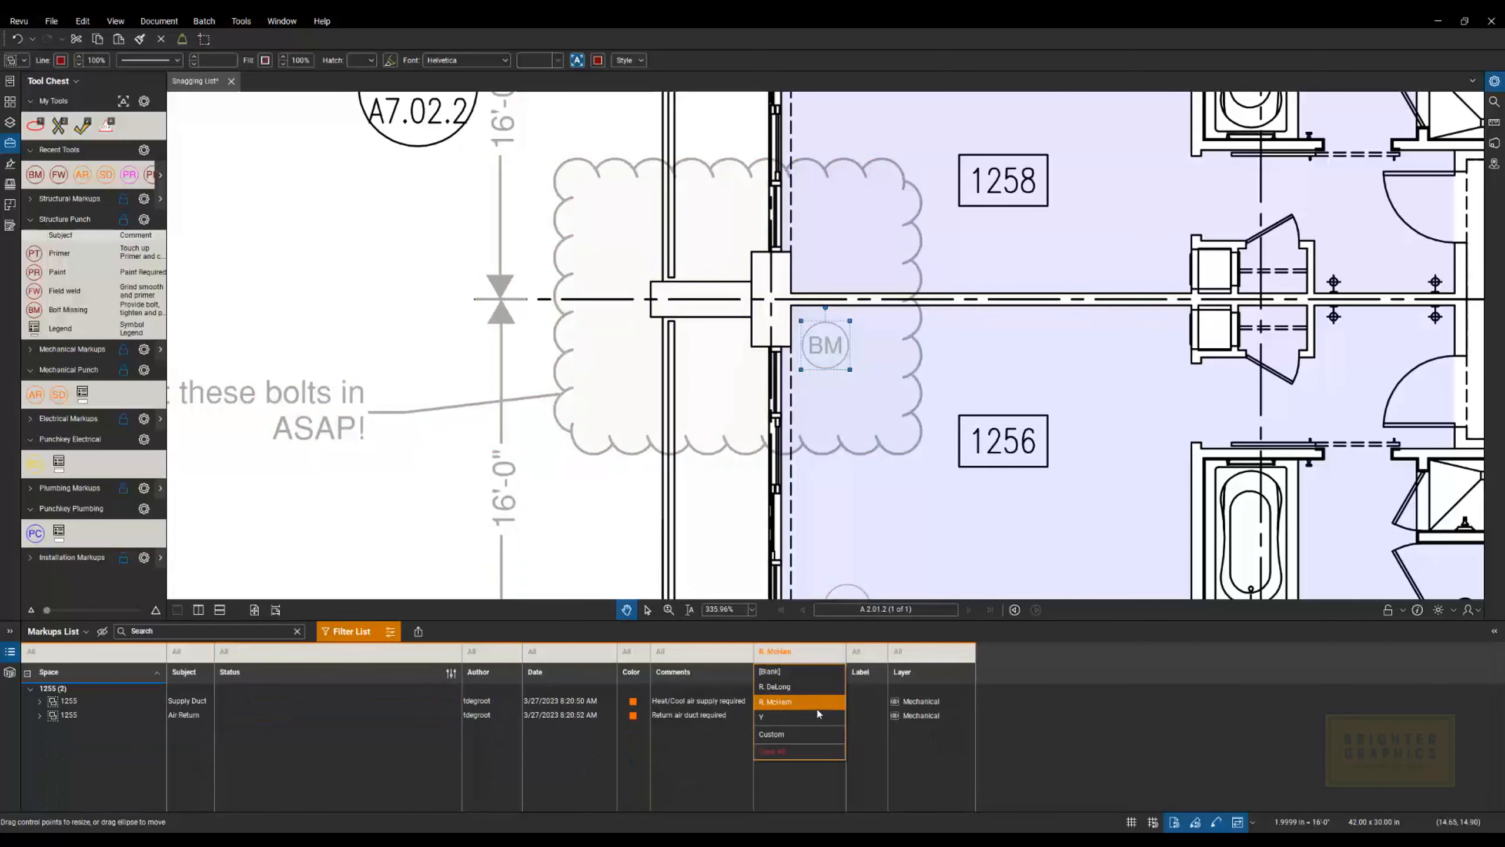
pyautogui.click(1010, 633)
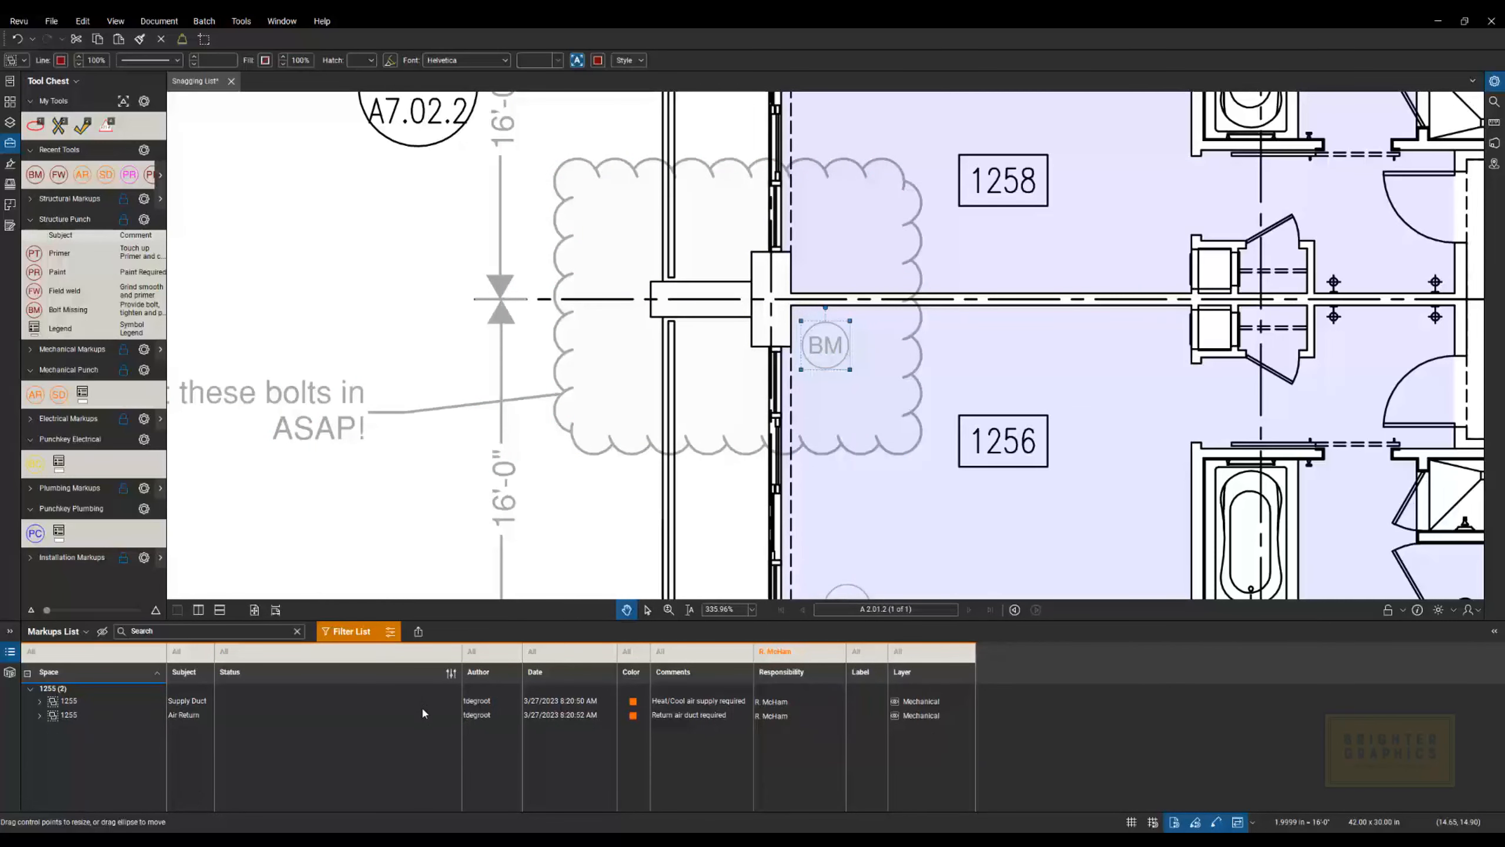
# Deselect the Bolt Missing markup and check on the overall floor plan which markups match the Responsibility filter.
pyautogui.scroll(-8, 573, 527)
pyautogui.scroll(-1, 572, 527)
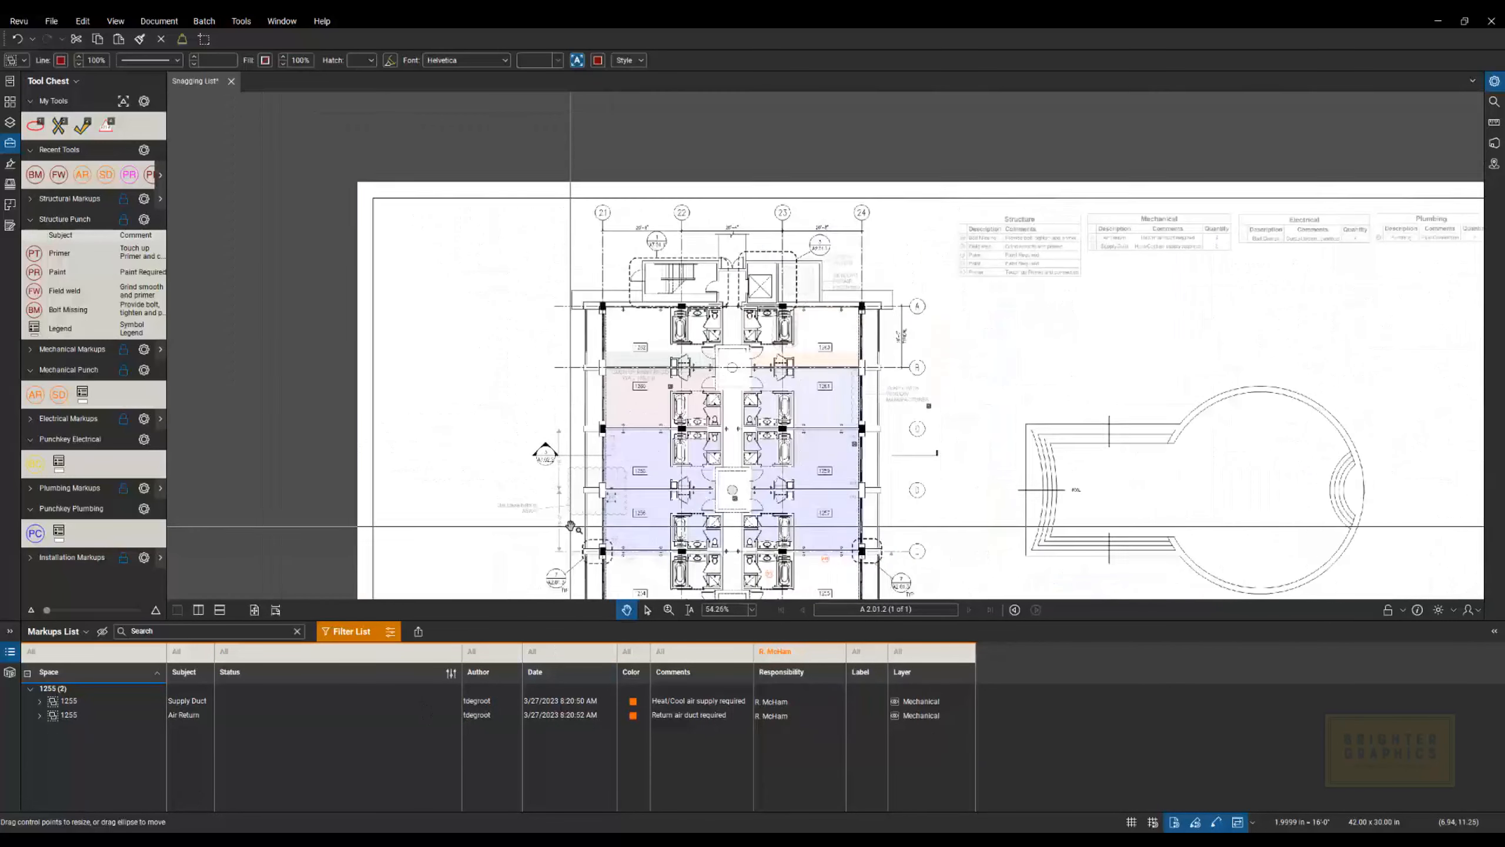
pyautogui.click(964, 518)
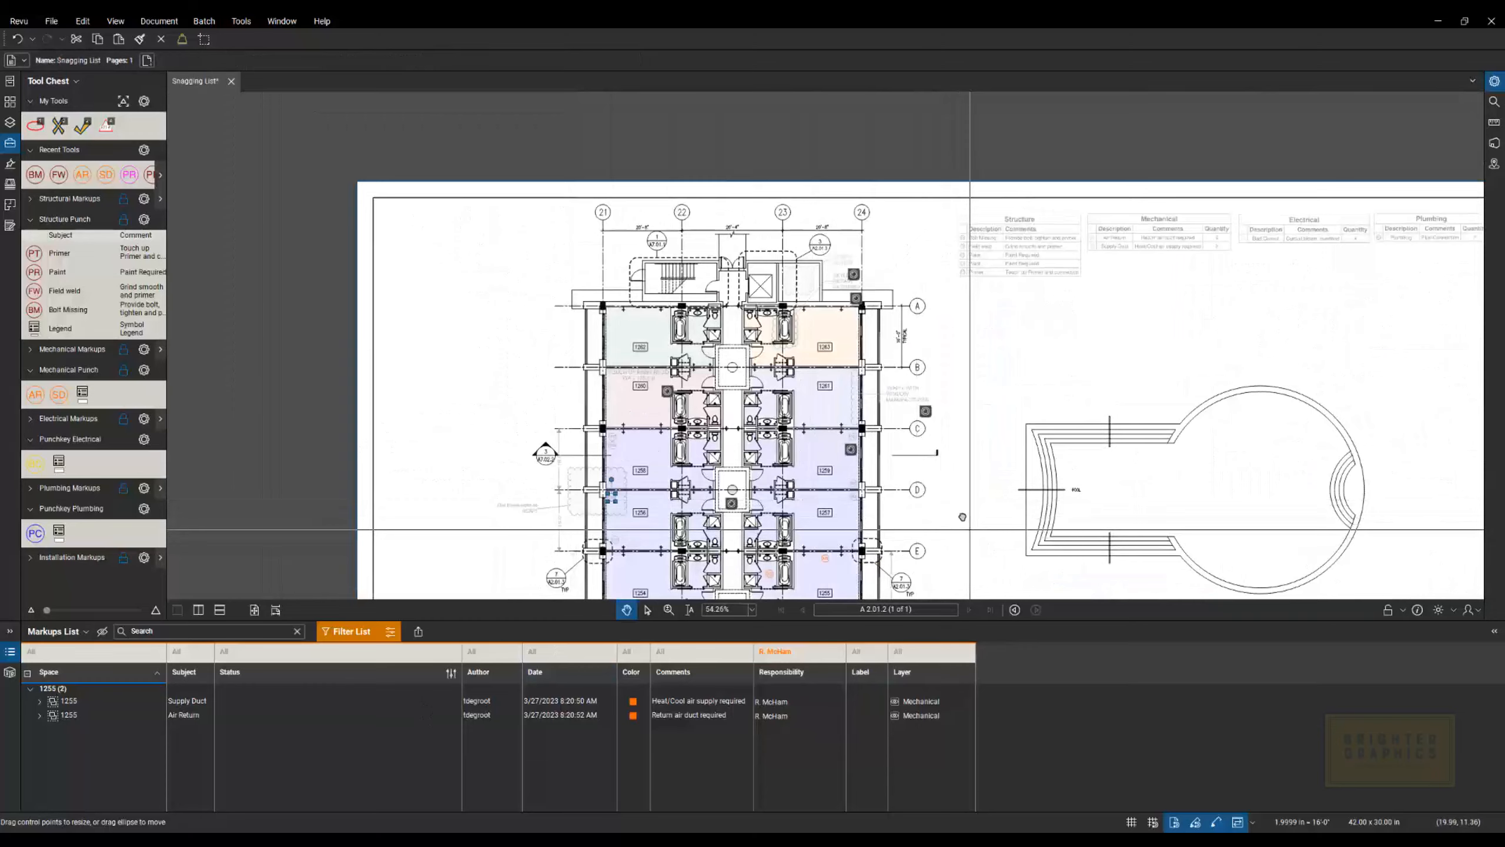
pyautogui.moveTo(963, 517); pyautogui.dragTo(861, 410)
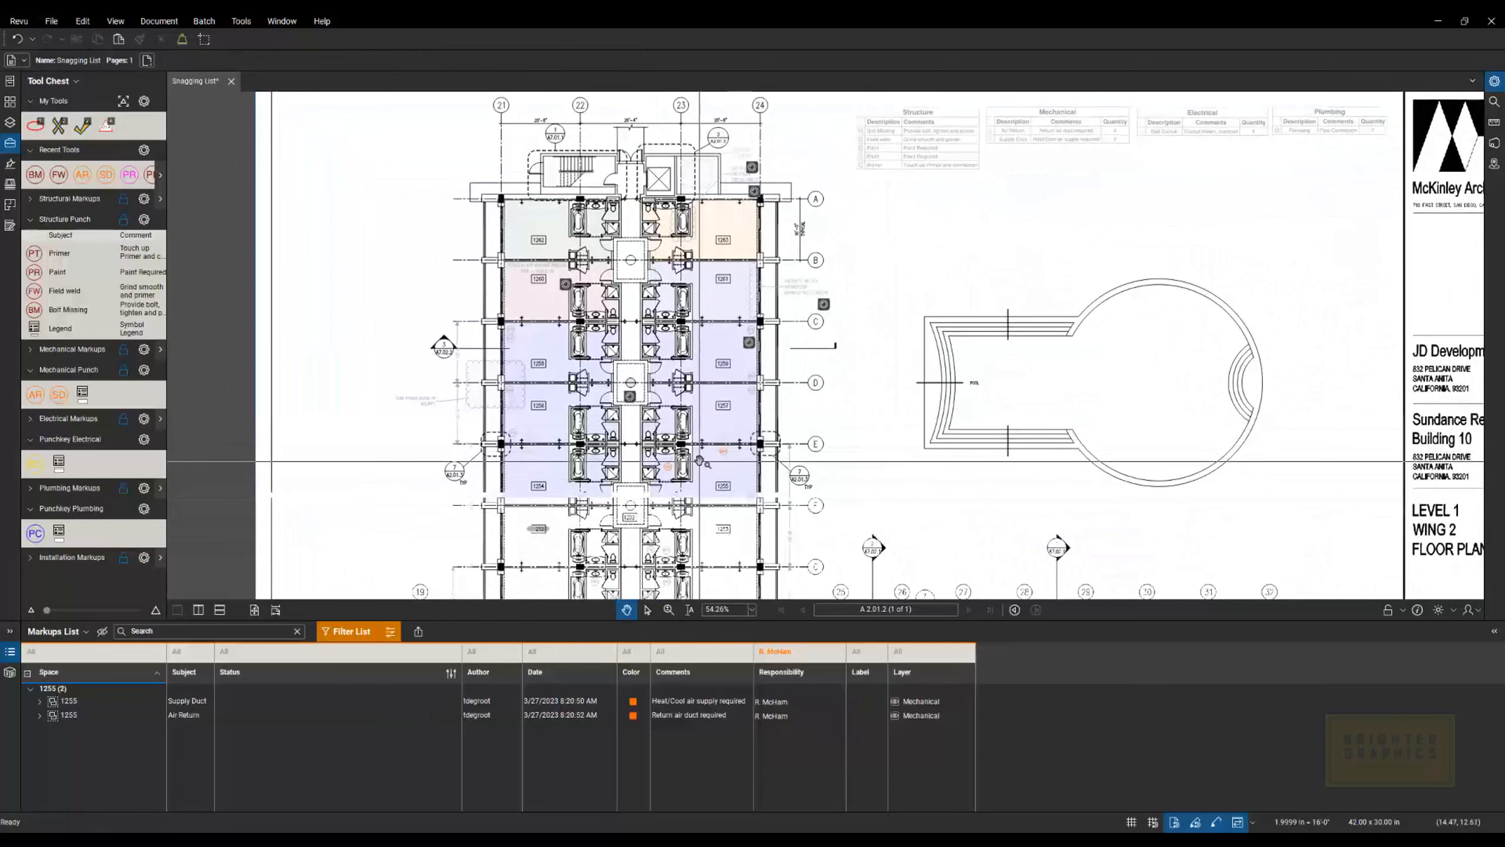